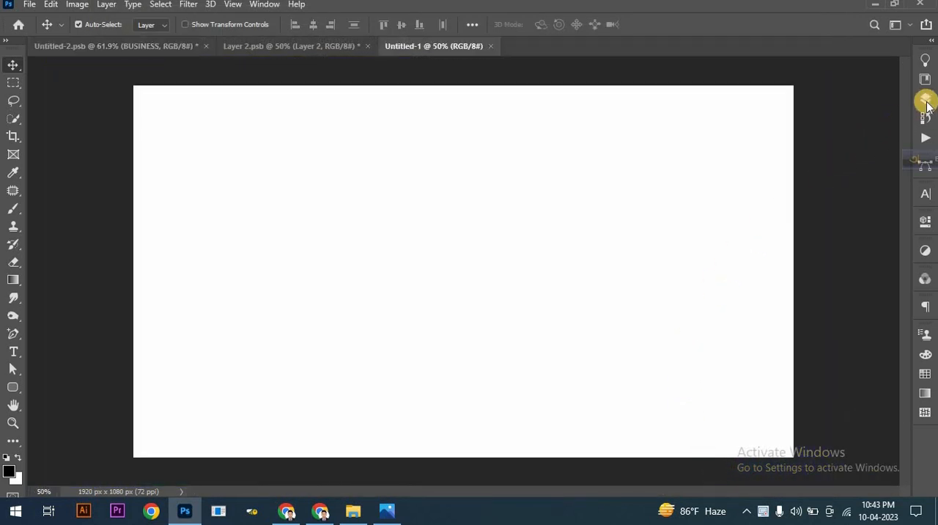
Step: Add a gradient fill layer above the background with its opaque first colour stop set to blue 0018ff, fading to transparent
click(925, 98)
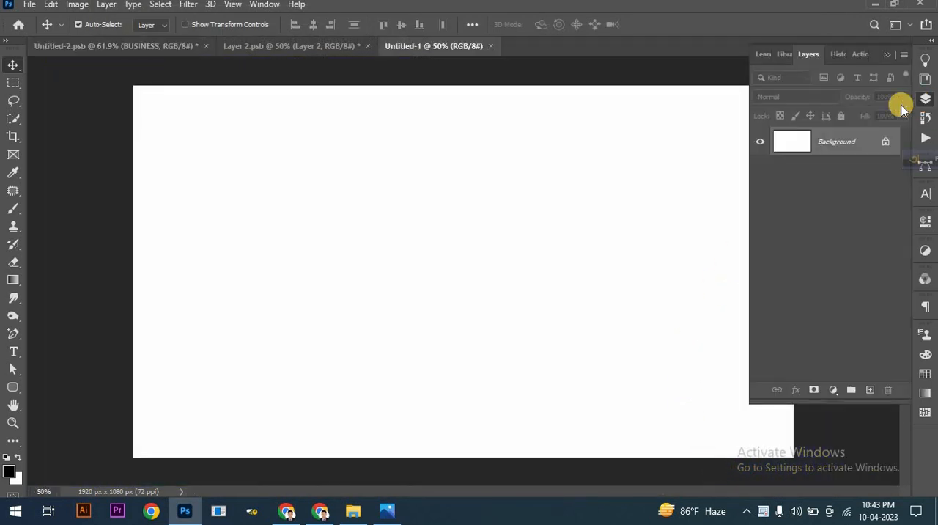
click(833, 389)
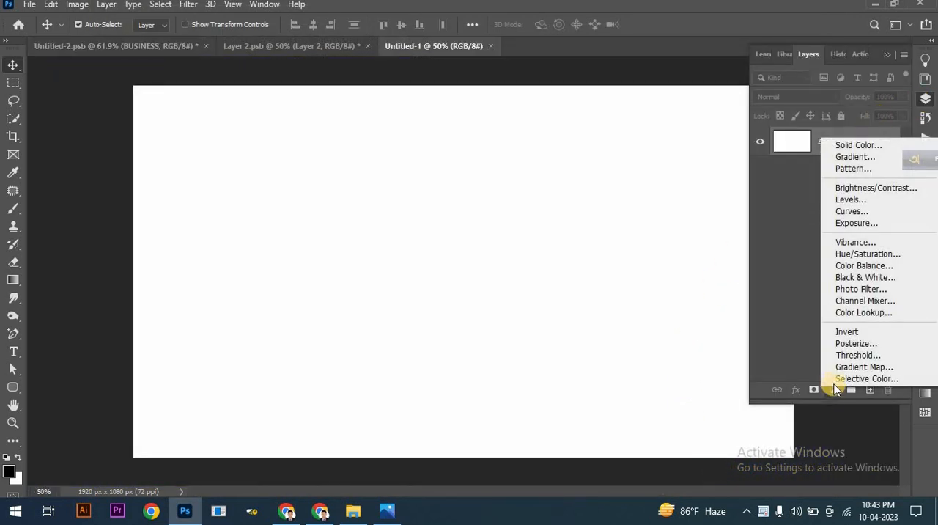
click(858, 158)
click(612, 114)
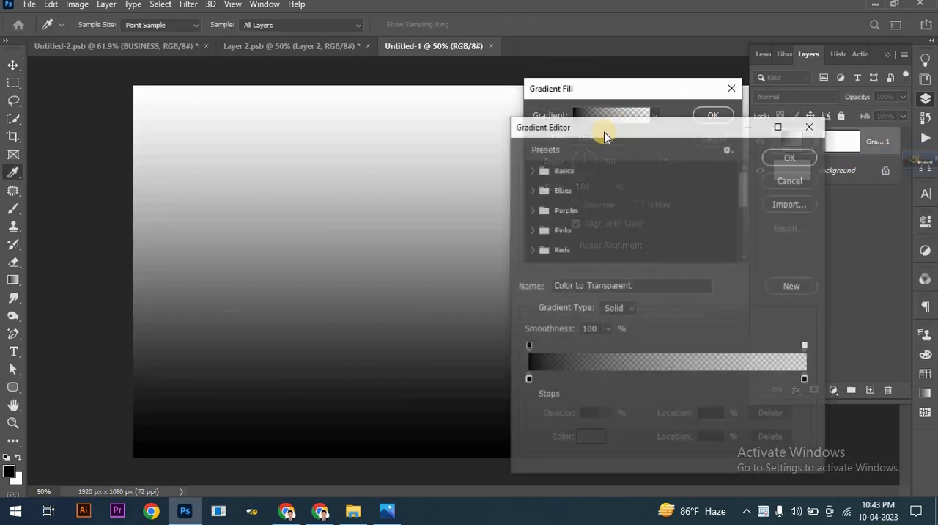
click(527, 381)
click(592, 438)
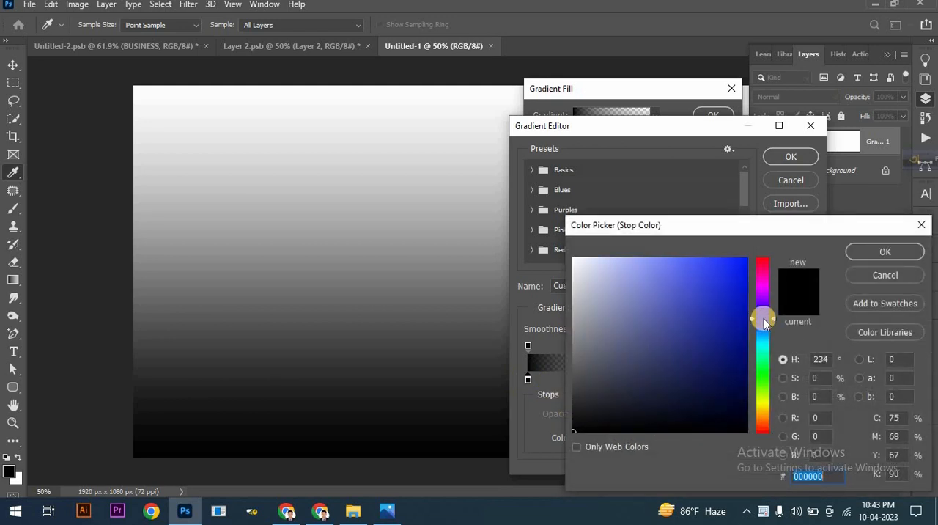
click(777, 245)
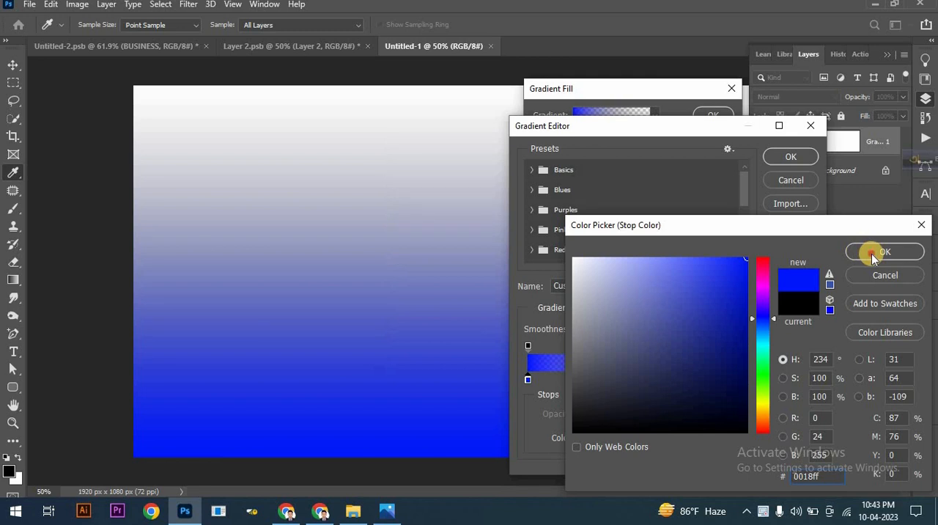
click(872, 253)
click(797, 160)
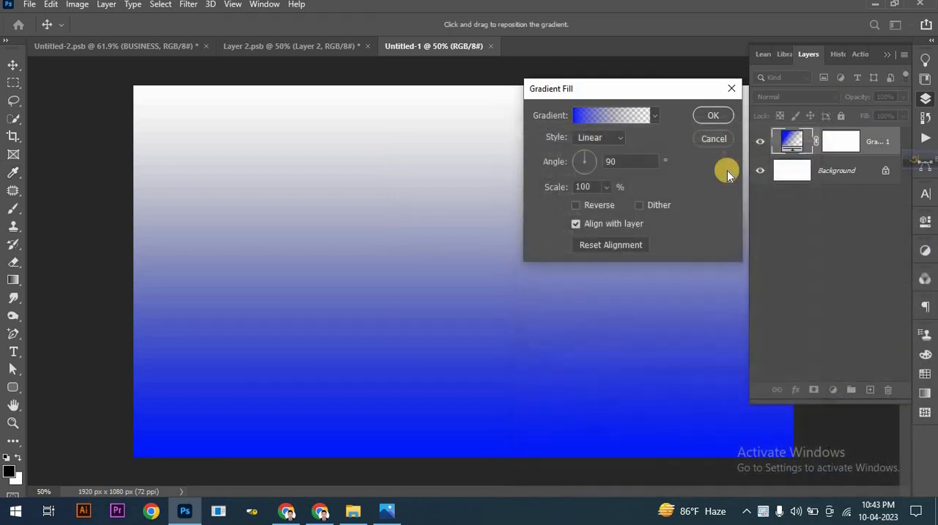
Step: Reverse the gradient fill, make it radial, and enlarge its scale to about 133%
click(577, 206)
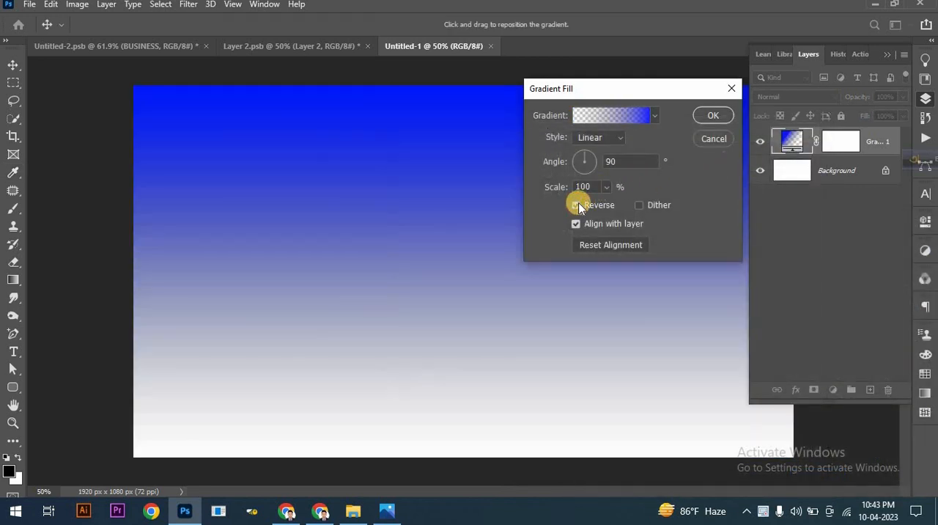
click(599, 140)
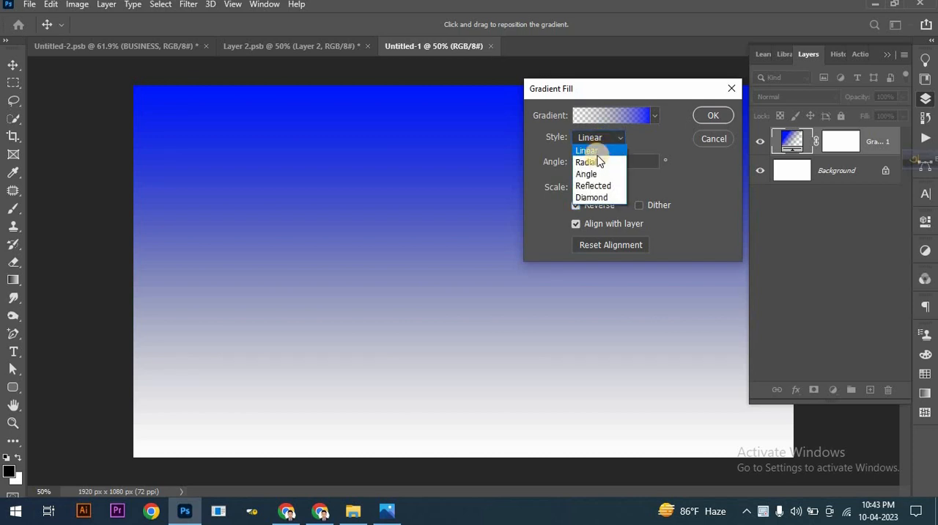
click(599, 162)
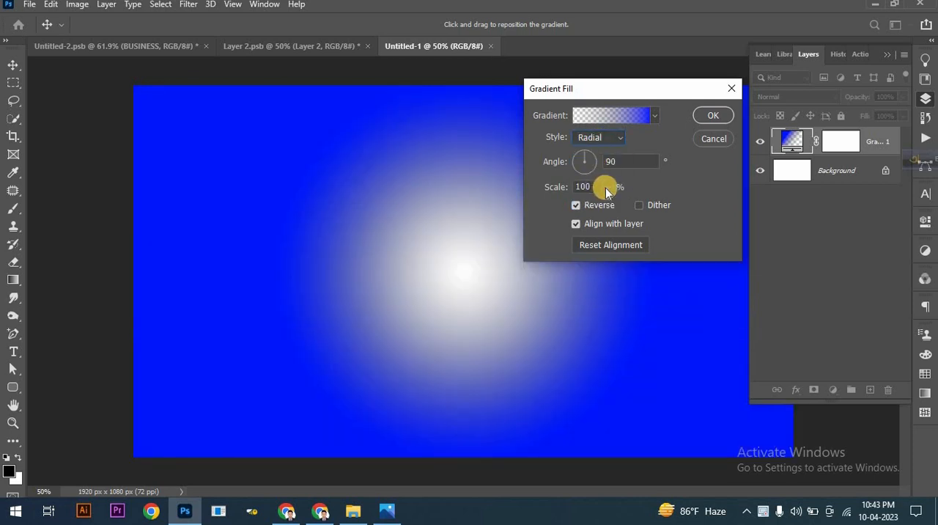
click(605, 187)
drag(608, 205, 611, 209)
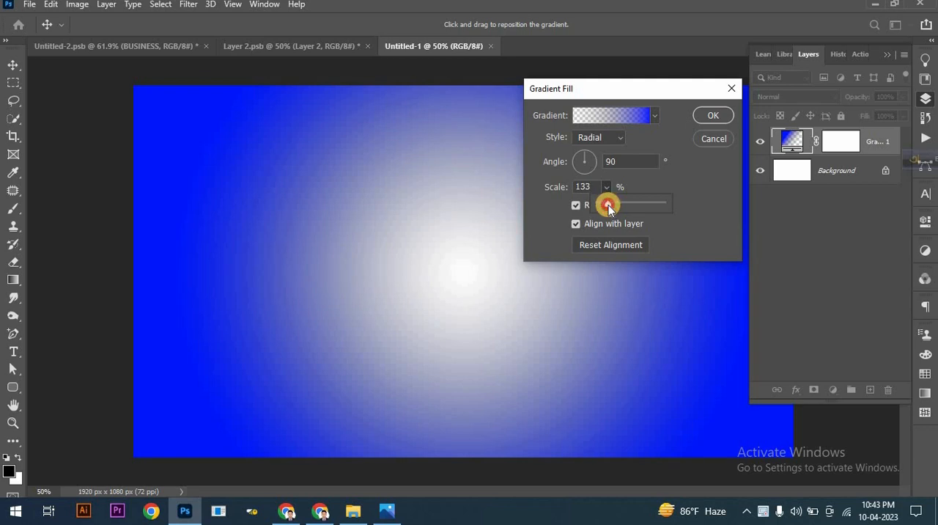
drag(608, 206, 610, 209)
click(703, 117)
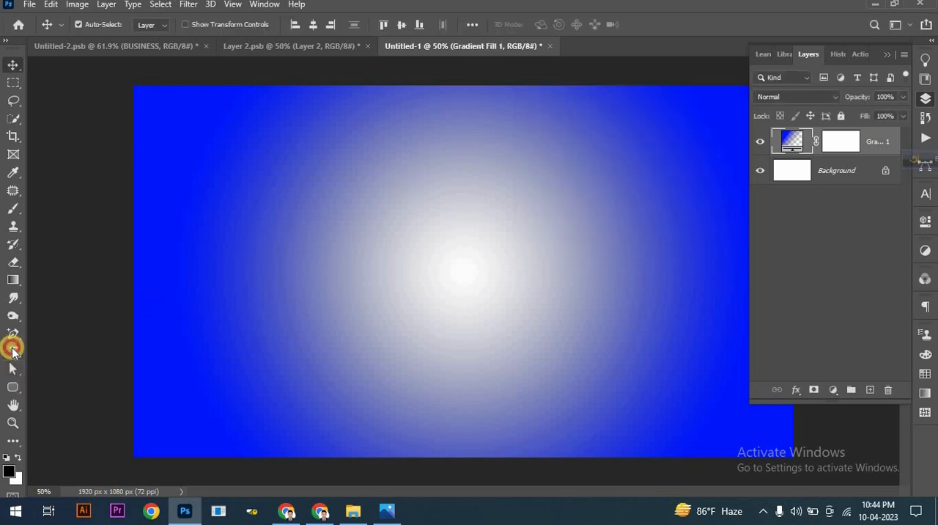
Step: Set the Type tool's font to Minion Variable Concept Bold
click(13, 350)
click(131, 24)
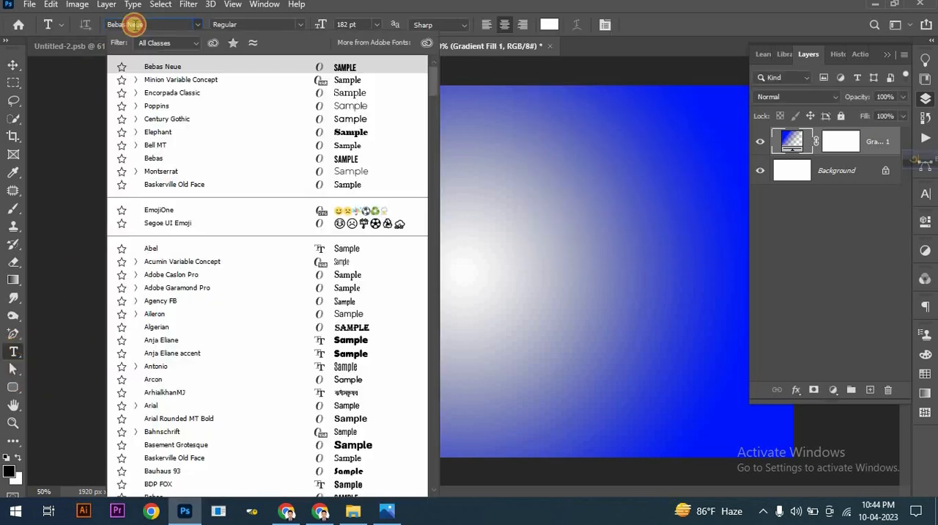
text(mini)
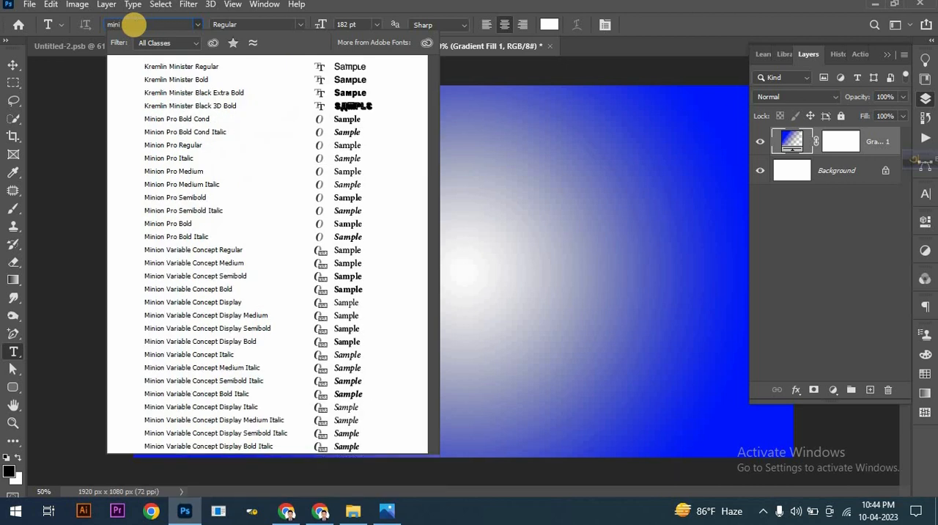
text(on Variable Concept)
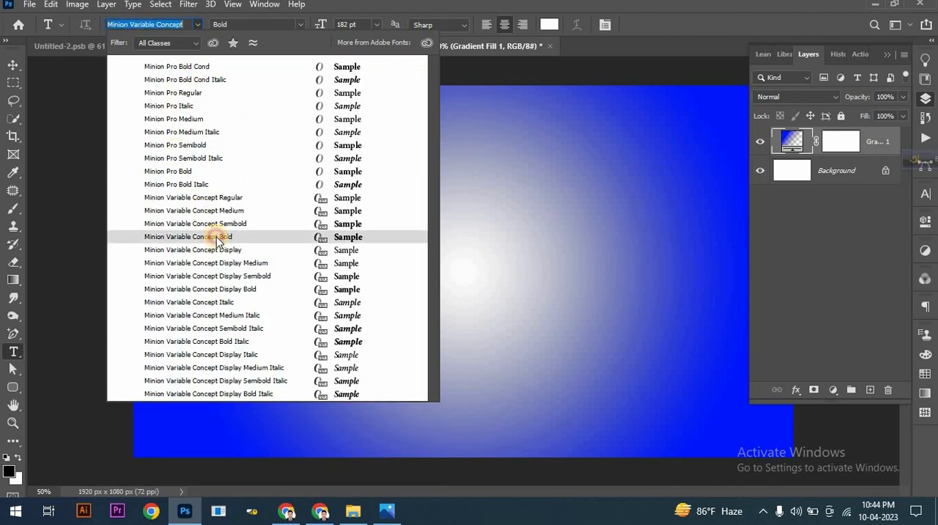
click(216, 236)
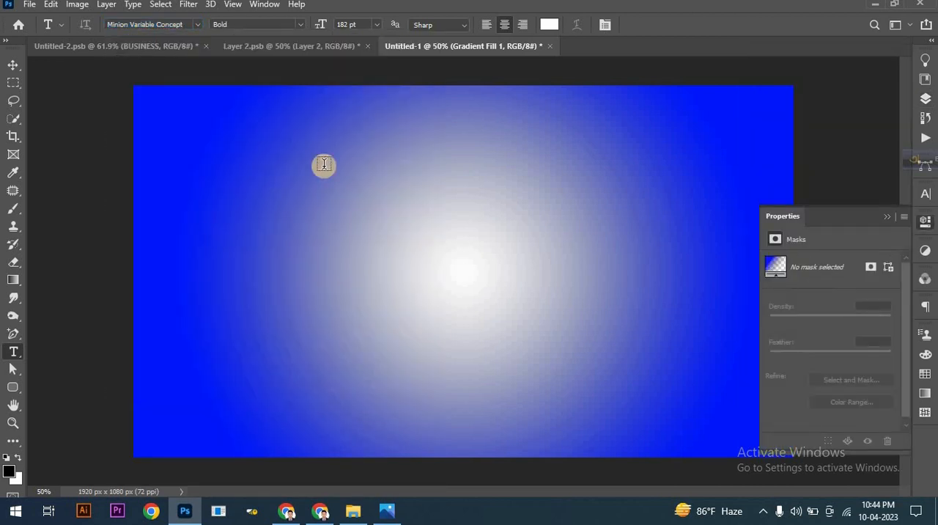
Step: Add a capital letter M on the canvas in colour 001efb at 1080 pt
click(550, 25)
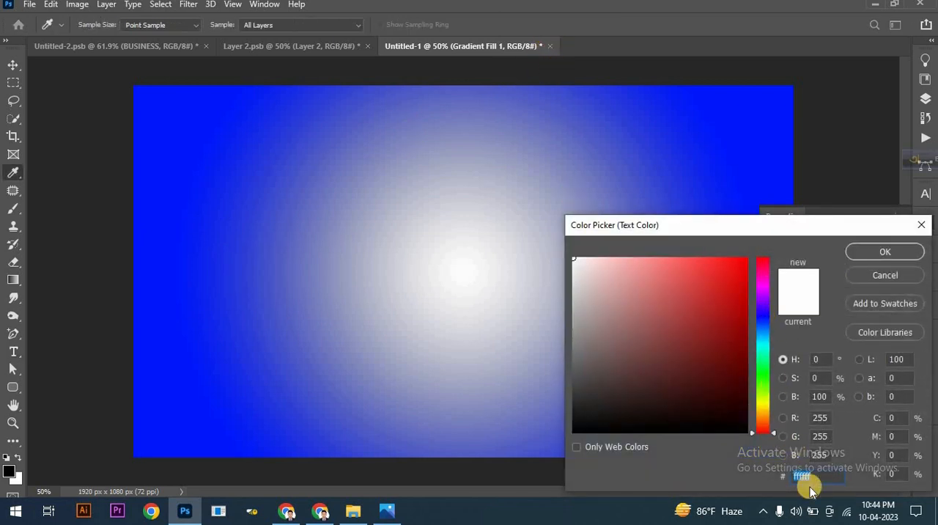
text(001efb)
click(873, 253)
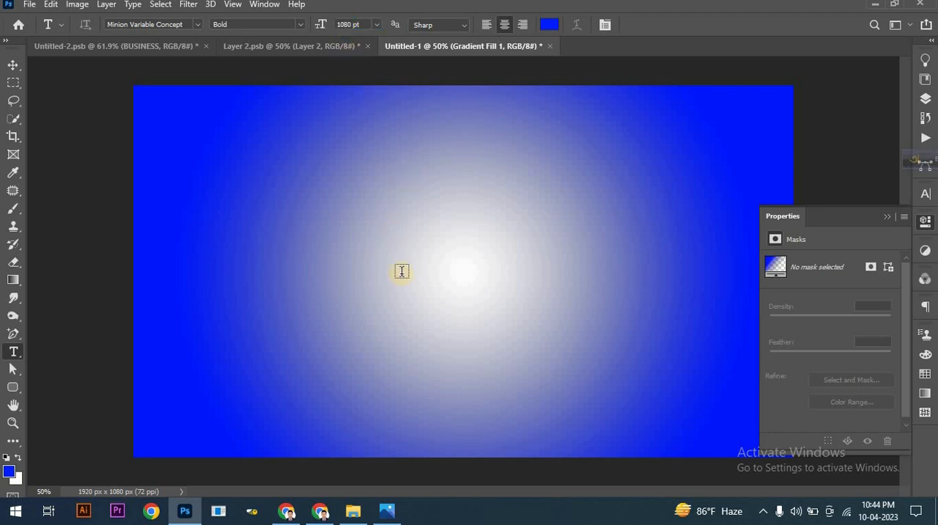
click(404, 368)
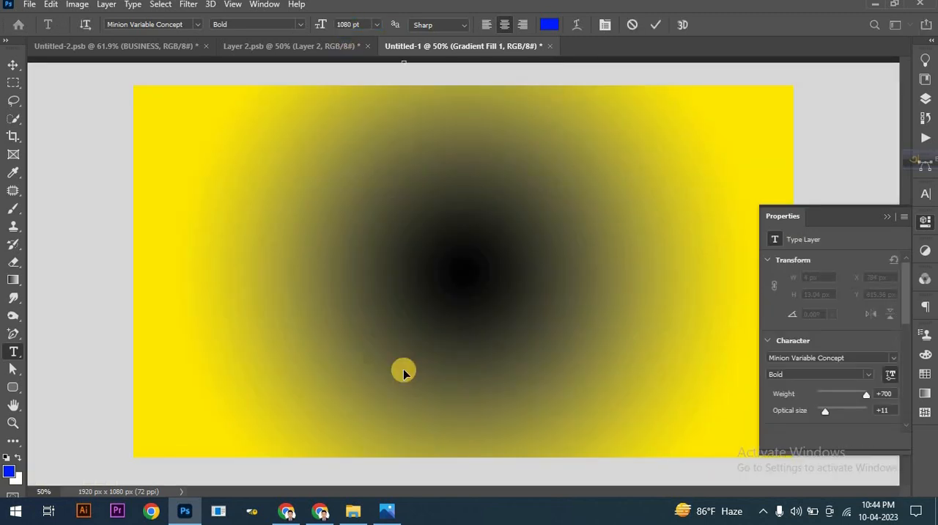
text(M)
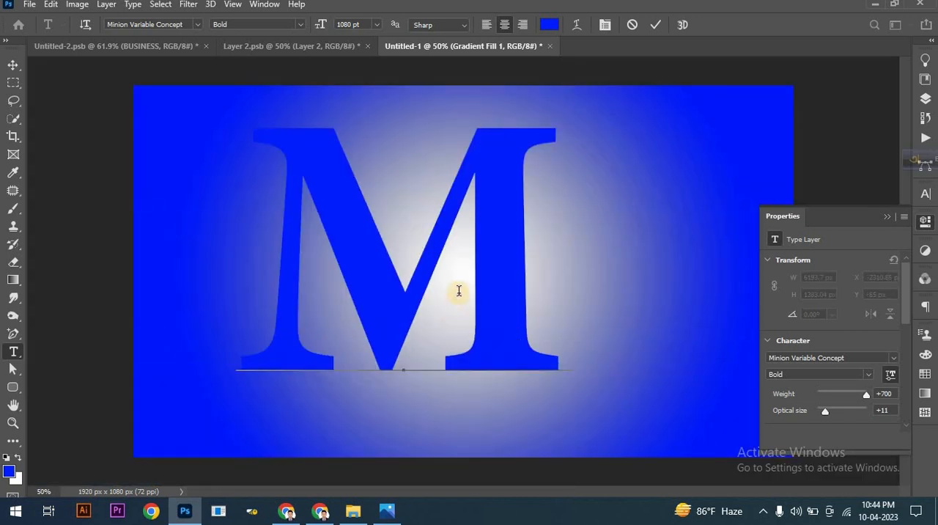
click(658, 26)
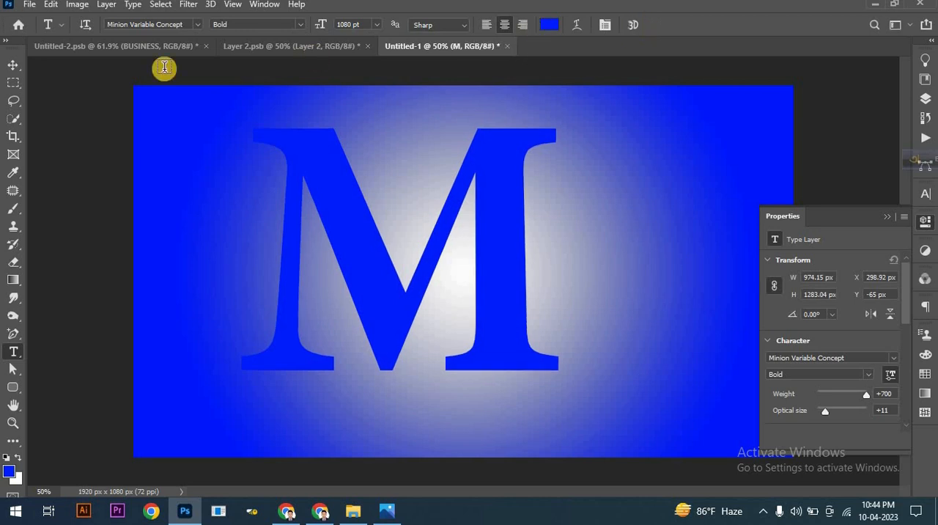
Step: Centre the letter M horizontally and vertically on the whole canvas, and remove the selection
click(16, 66)
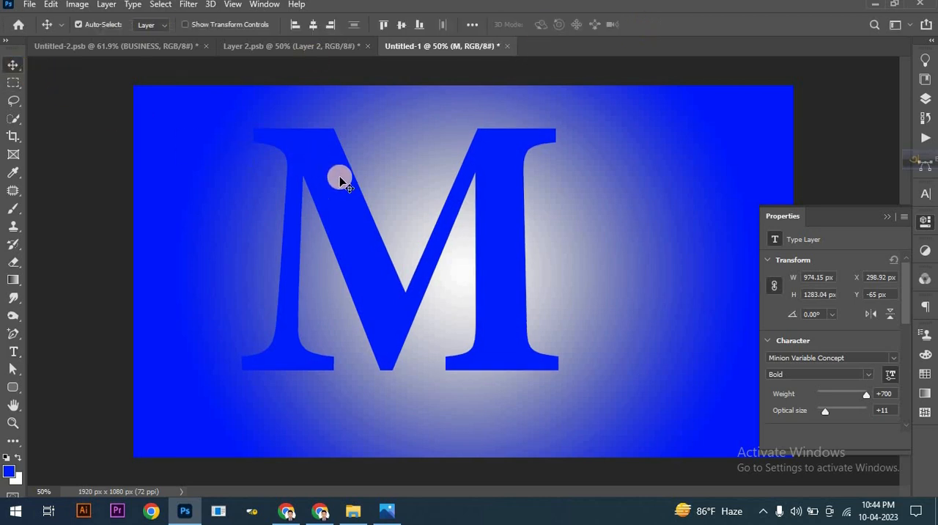
key(ctrl+a)
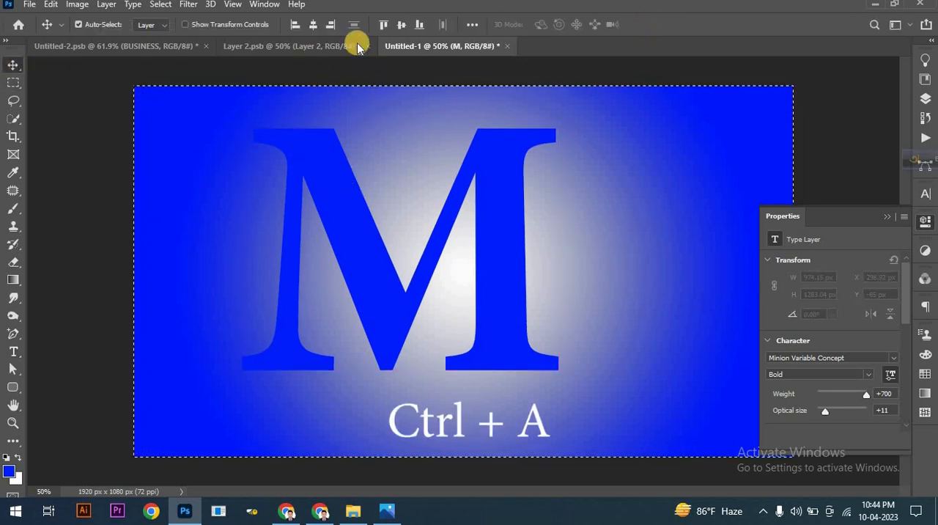
click(401, 24)
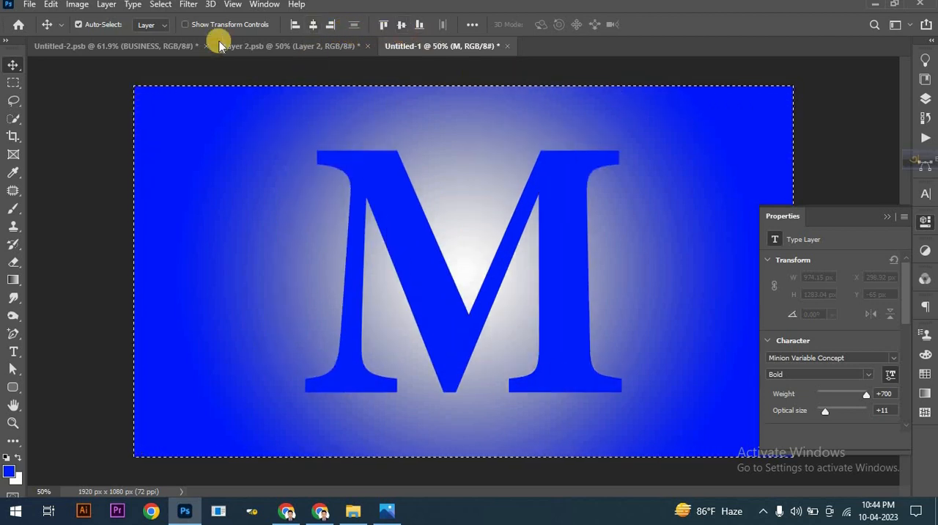
click(153, 5)
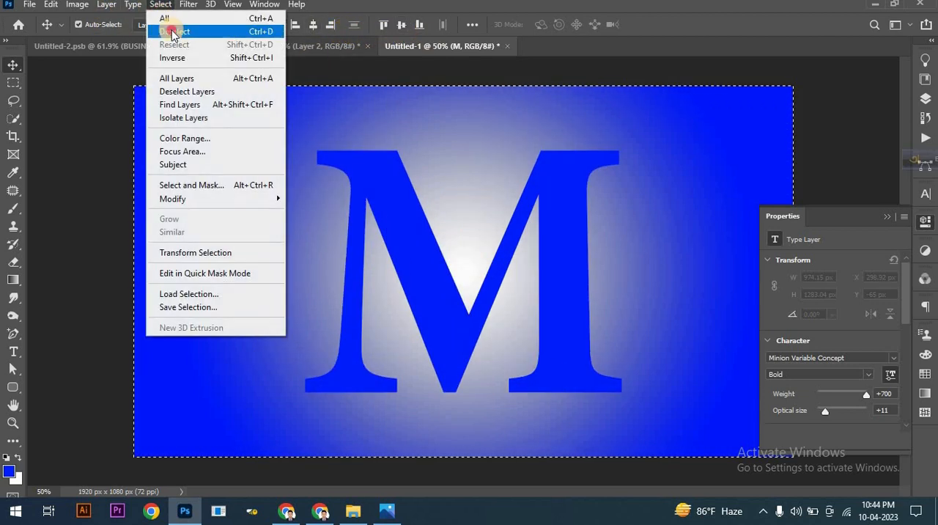
click(164, 29)
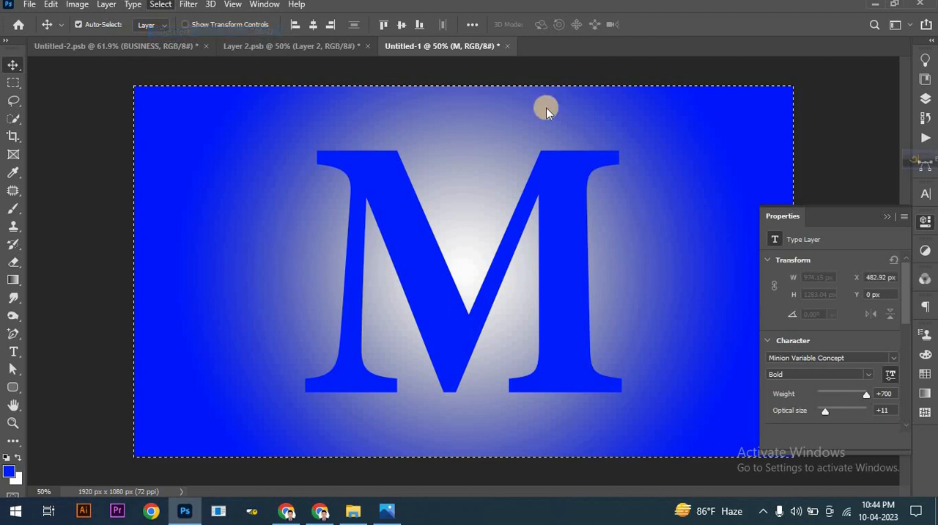
Step: In the Layer 2.psb document, select the woman as the subject and isolate her from the background with a layer mask
click(924, 98)
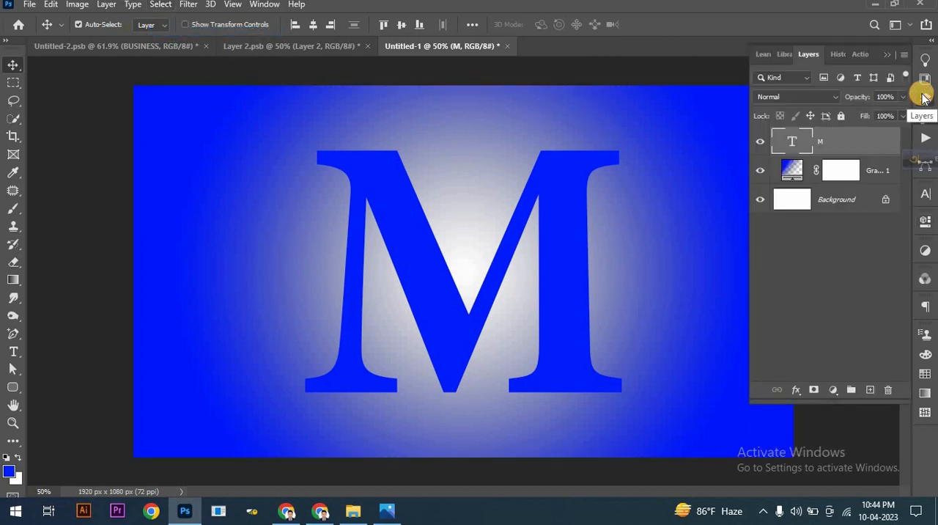
click(293, 44)
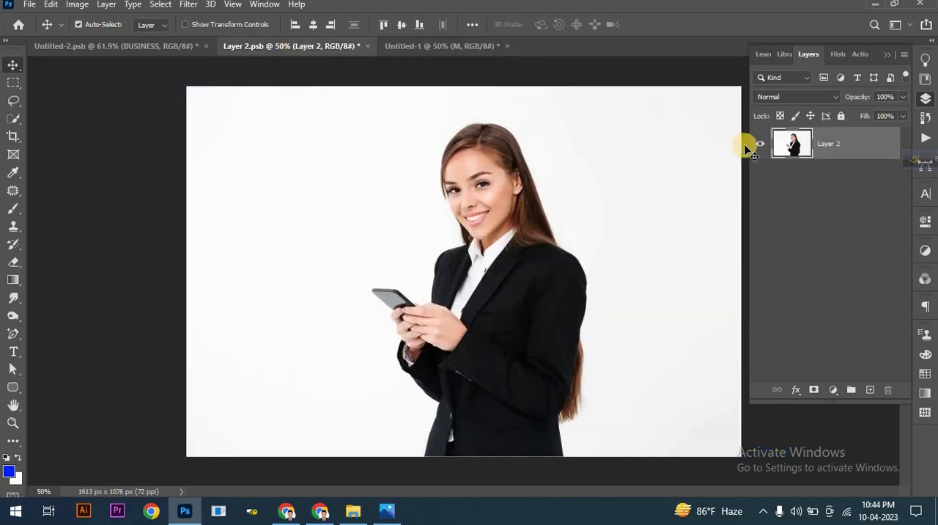
click(161, 5)
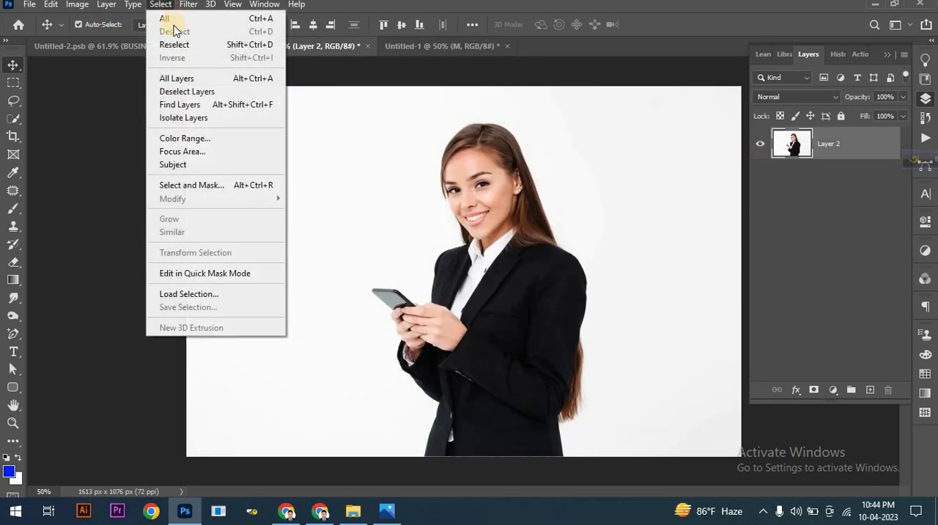
click(183, 164)
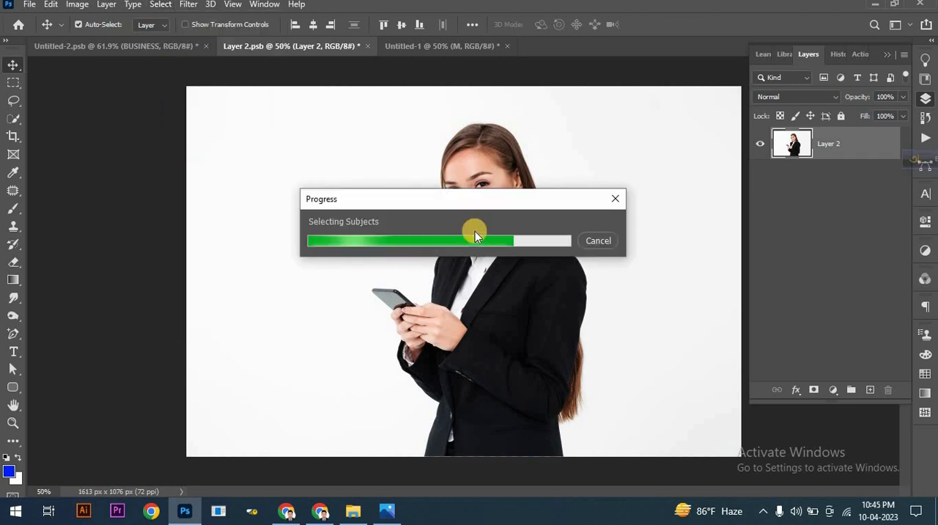
click(815, 391)
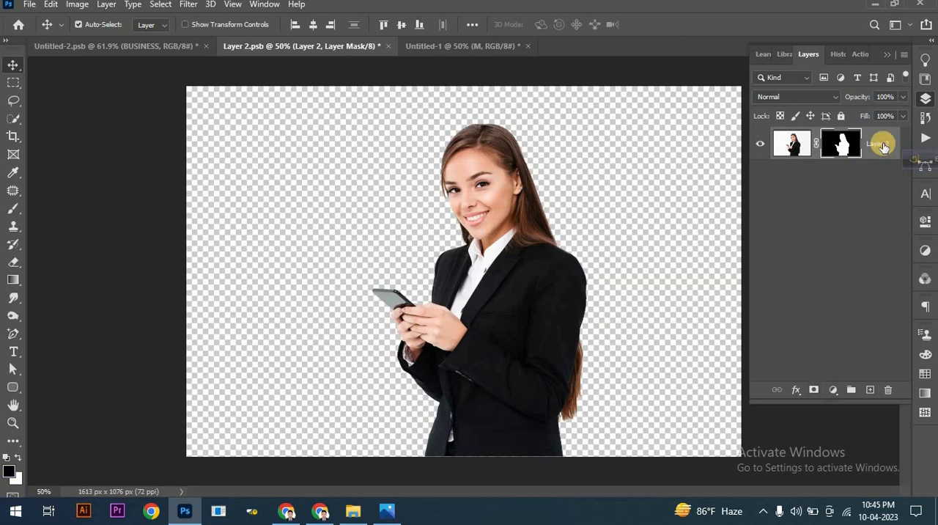
Step: Convert the masked woman layer to a smart object and bring it into the Untitled-1 document over the letter M
right_click(884, 145)
click(828, 184)
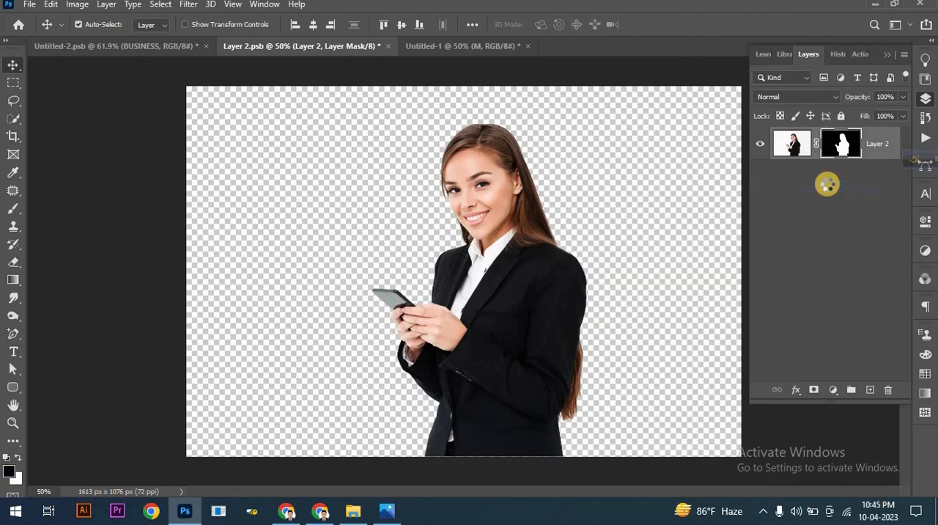
drag(480, 189, 456, 104)
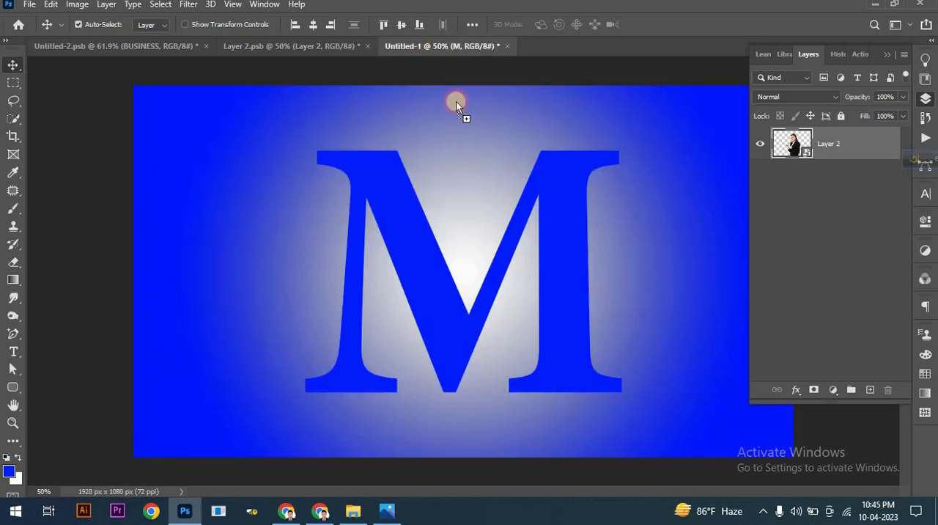
drag(495, 259, 480, 258)
Step: Lower the woman layer's opacity to 71% and shift her slightly to the right over the letter M
click(903, 97)
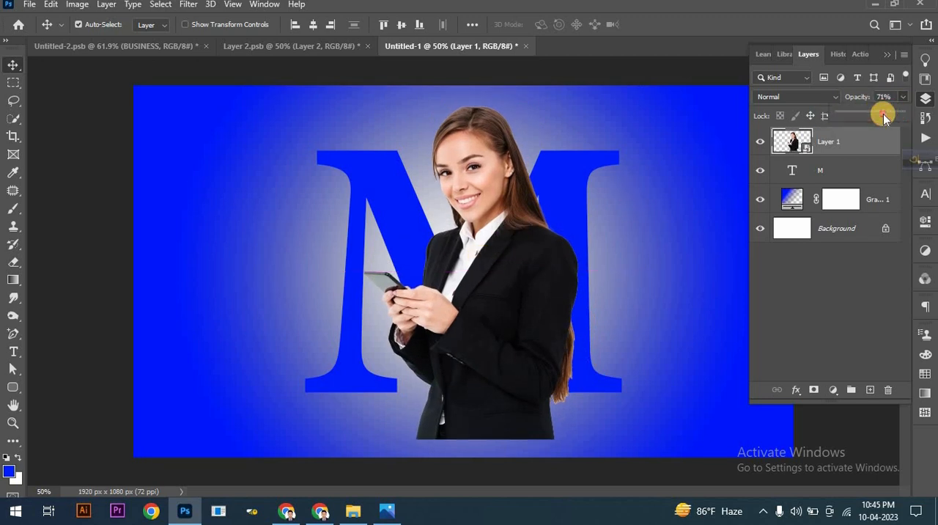
drag(884, 116, 883, 116)
scroll(602, 316, up, 1)
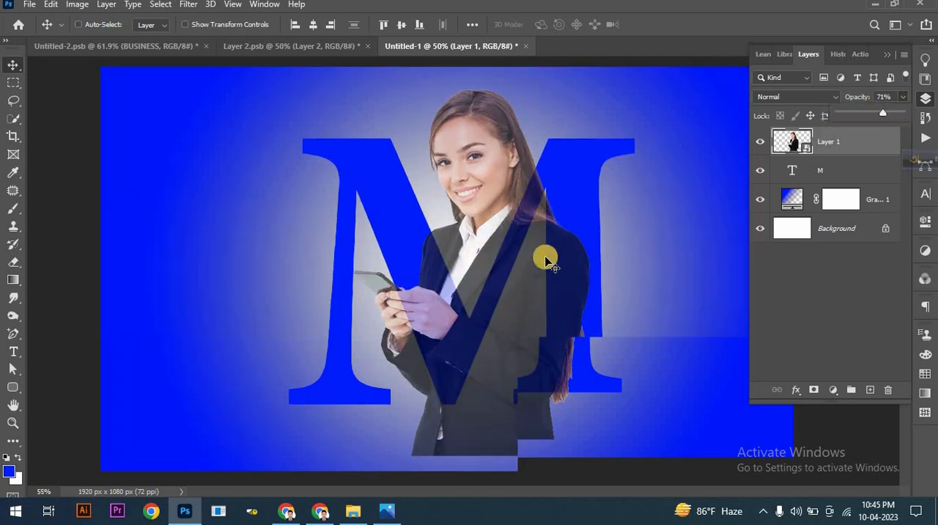
drag(484, 193, 490, 194)
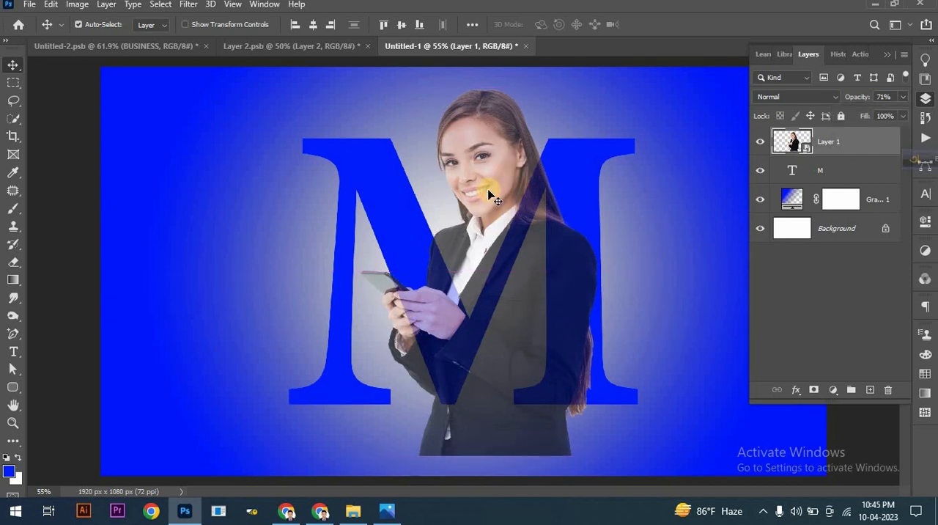
Step: Scale the woman layer down to about 98% over the letter M and set its opacity to 100%
key(ctrl+t)
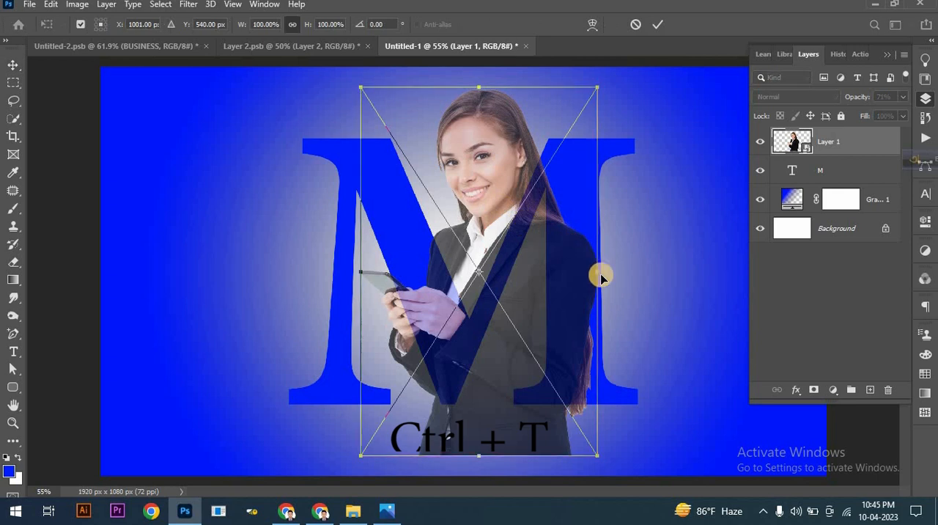
drag(601, 273, 599, 272)
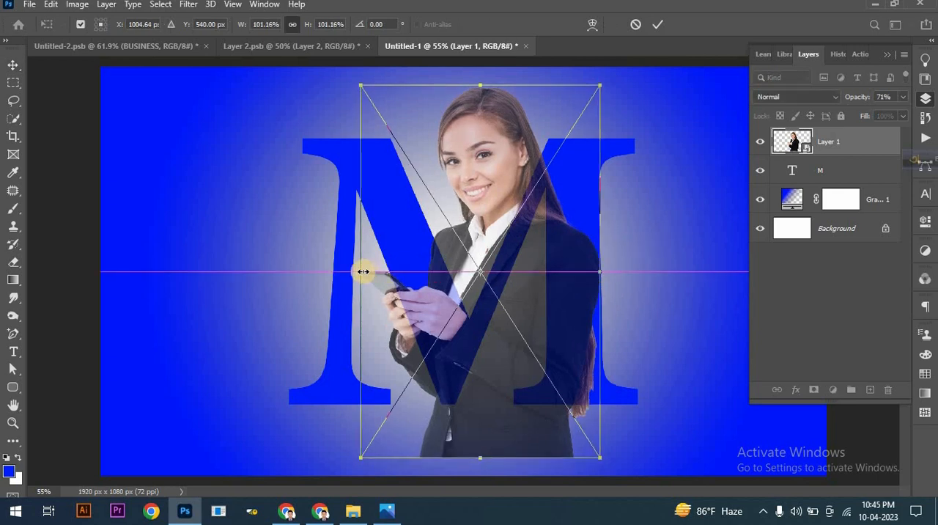
drag(369, 273, 370, 270)
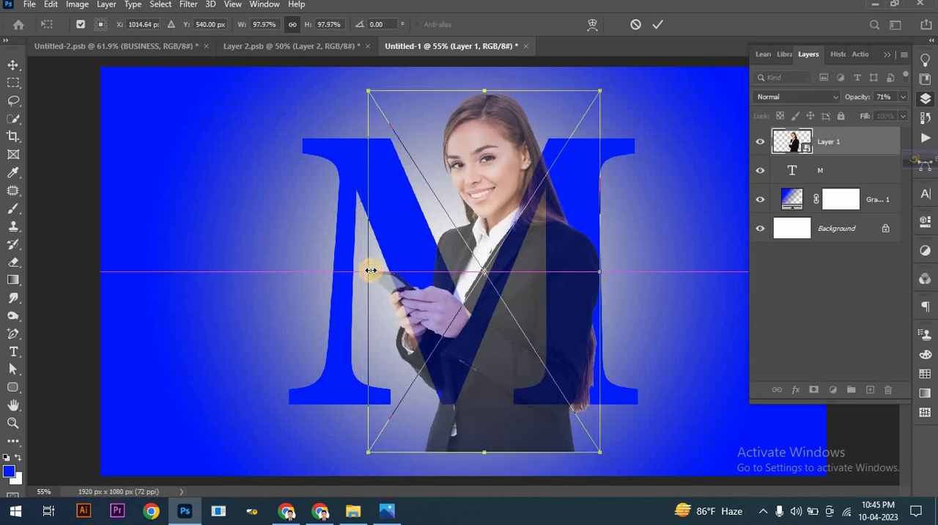
click(679, 61)
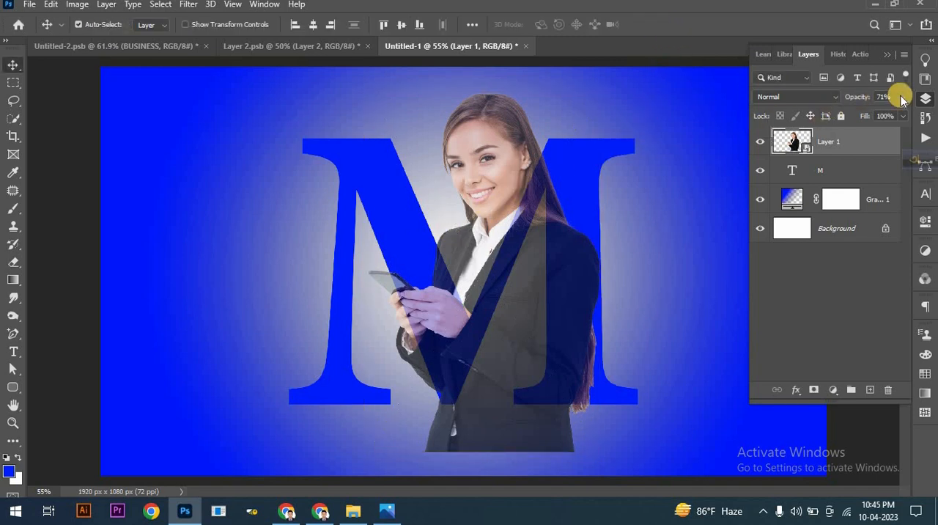
mouse_move(906, 99)
mouse_down()
mouse_move(884, 115)
mouse_move(901, 113)
mouse_up()
Step: Duplicate the woman layer, hide the copy, and clip the original Layer 1 to the letter M
drag(857, 146, 871, 387)
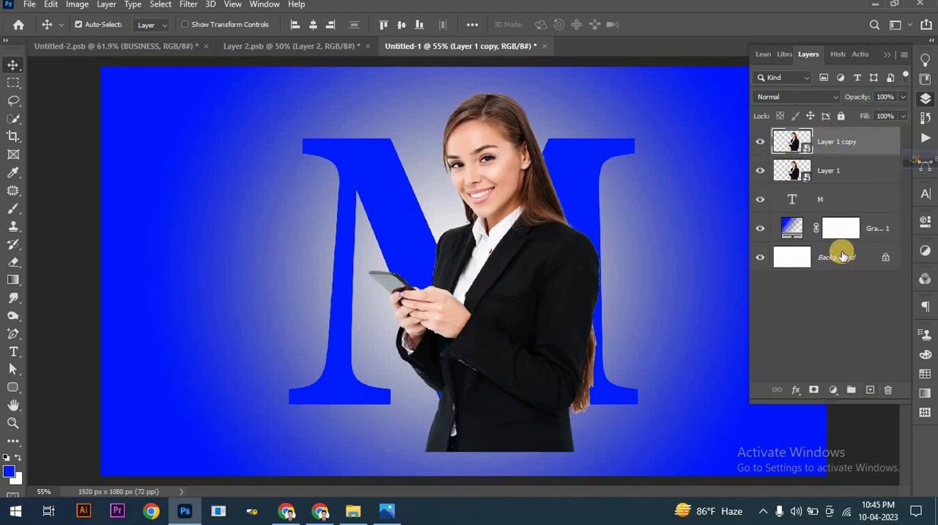
click(761, 142)
click(839, 170)
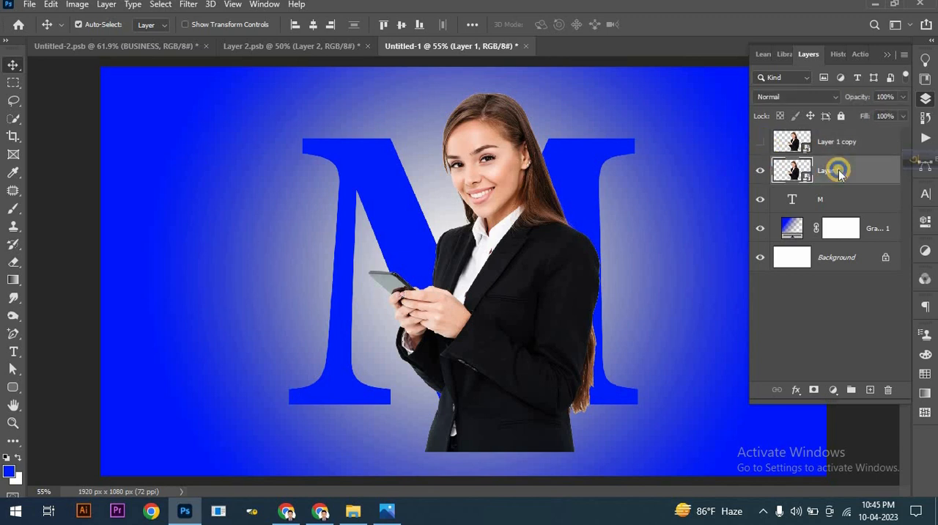
right_click(838, 168)
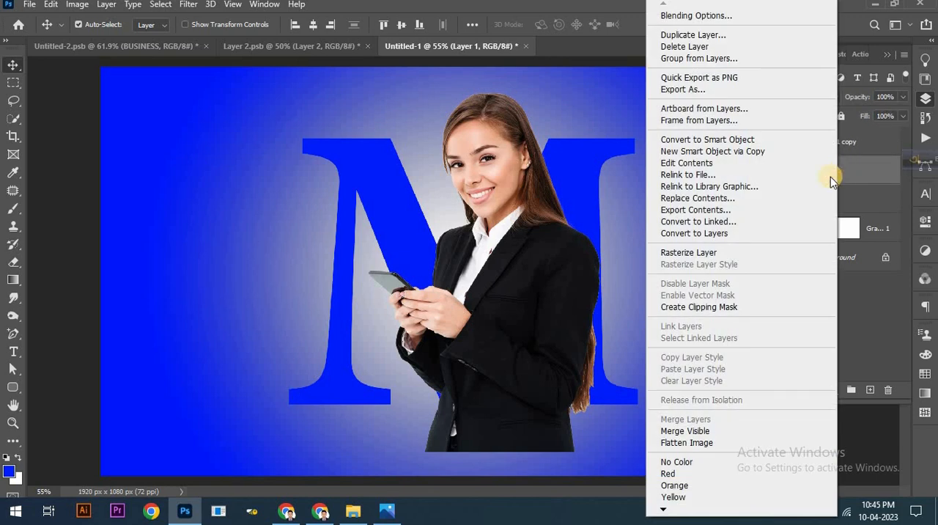
click(757, 311)
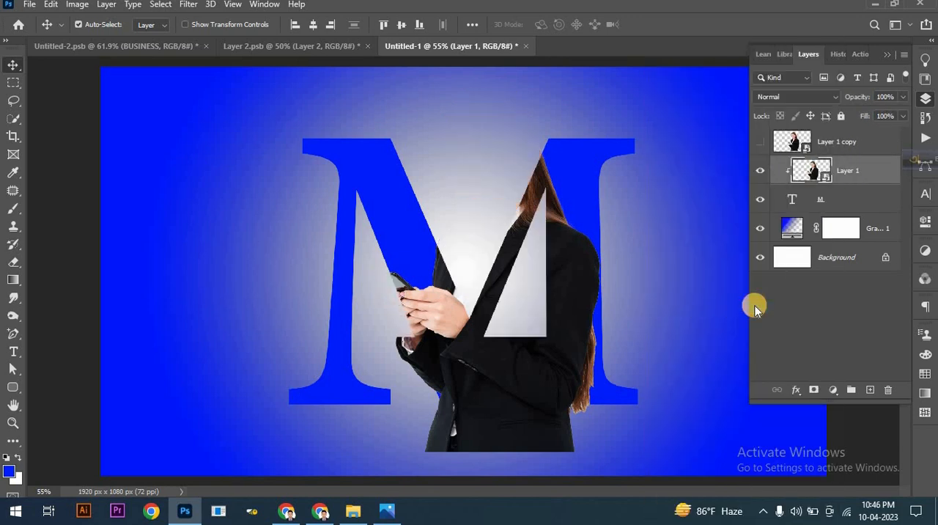
Step: Show Layer 1 copy again and add a layer mask to it
click(761, 144)
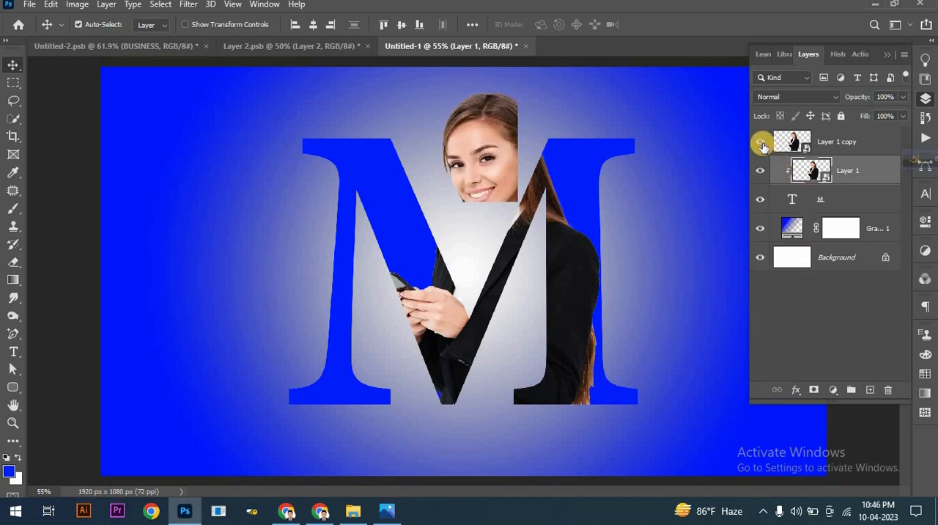
click(832, 146)
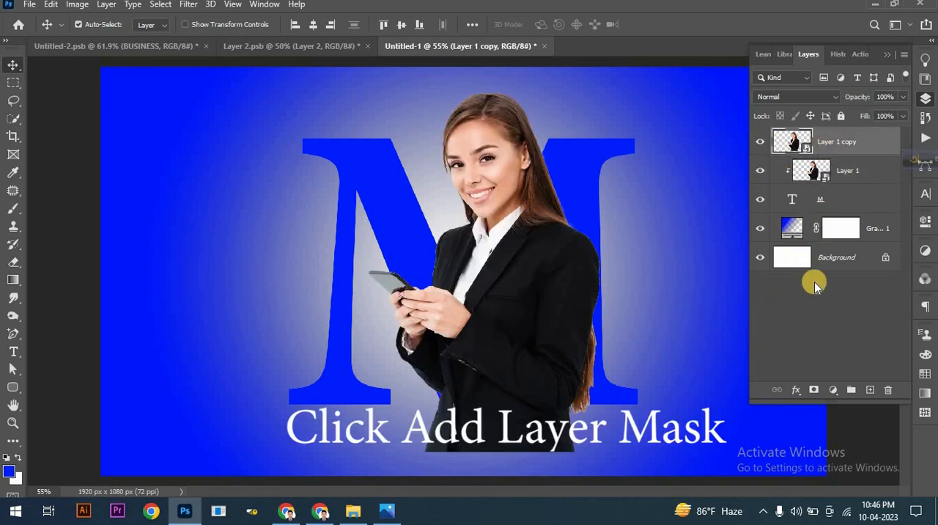
click(814, 390)
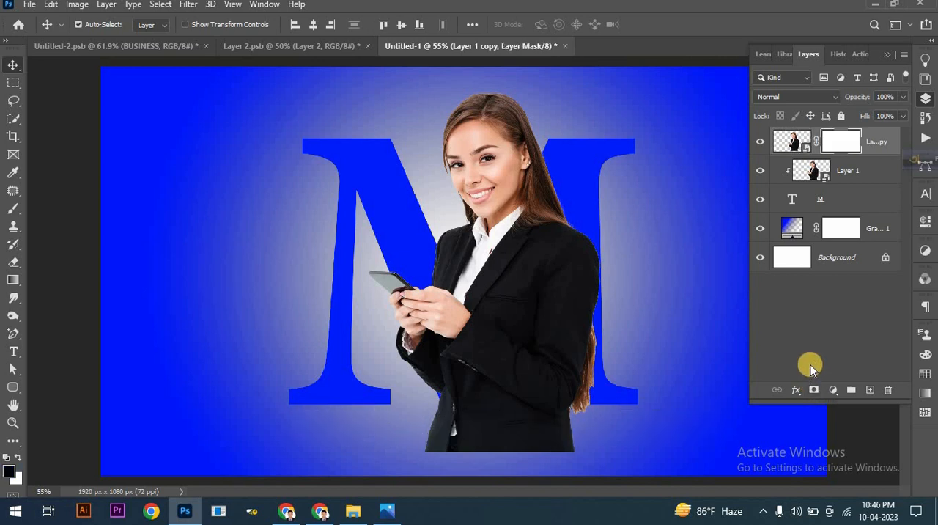
Step: Load the letter M's outline as a selection, target the mask of Layer 1 copy, and invert the selection
click(792, 202)
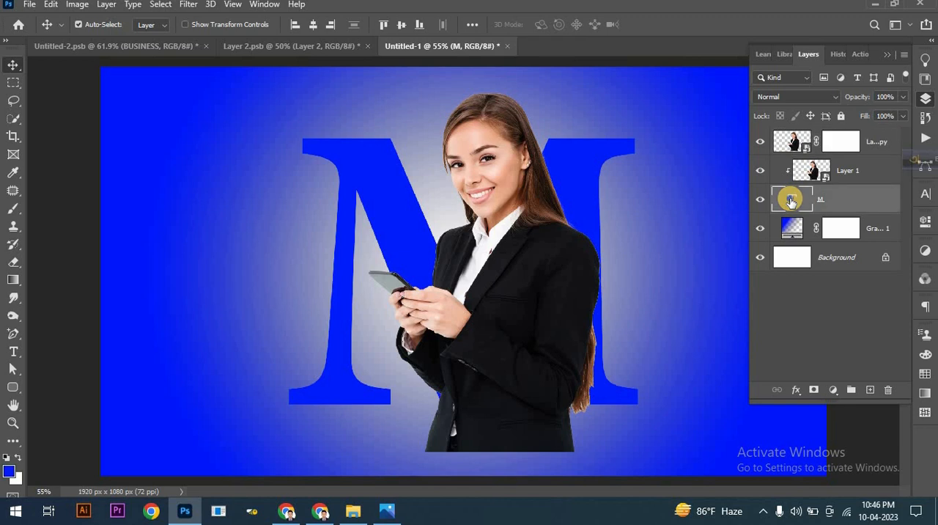
right_click(792, 202)
click(797, 239)
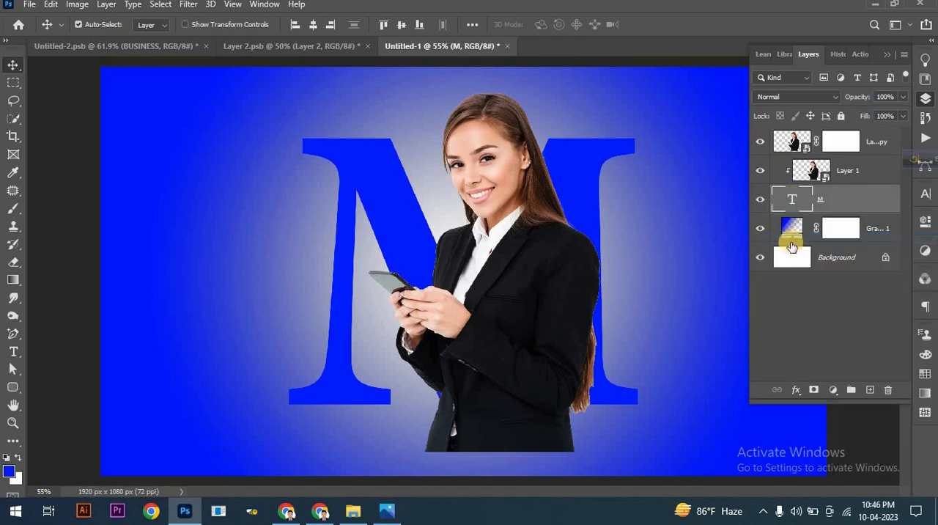
click(838, 143)
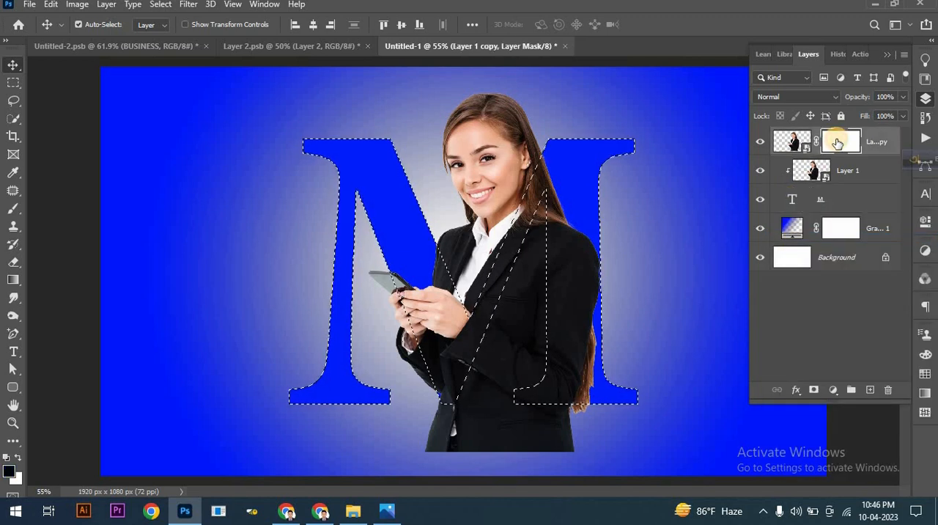
click(160, 5)
click(183, 58)
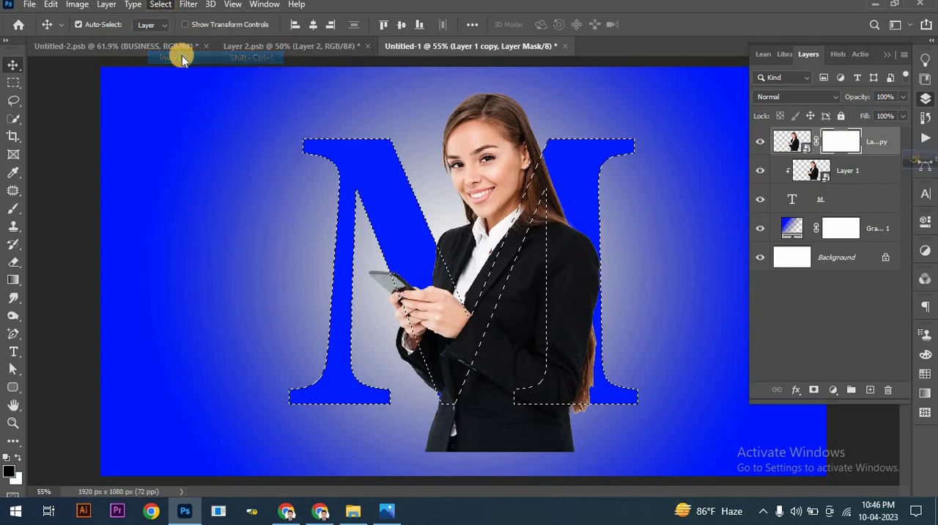
Step: With a 250 px black brush, paint on the copy's mask to hide the woman's lower body and phone outside the letter M
click(13, 209)
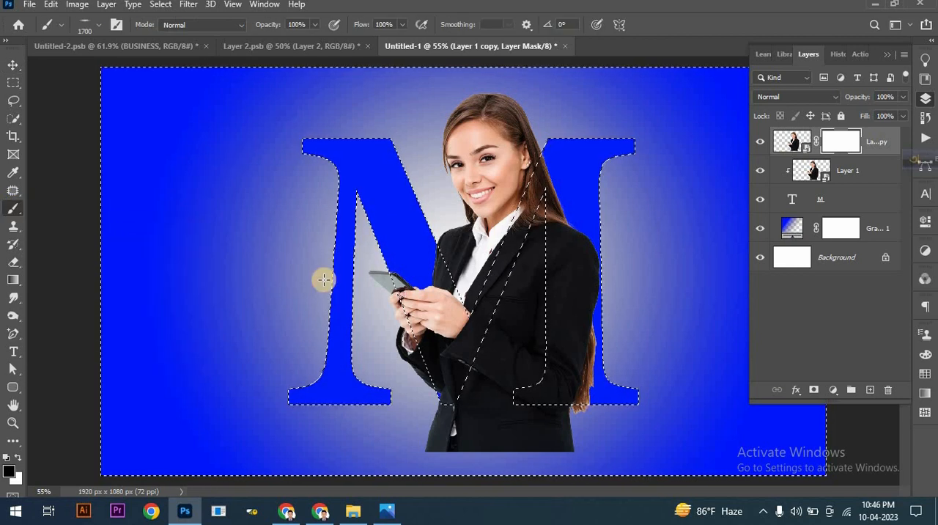
right_click(331, 328)
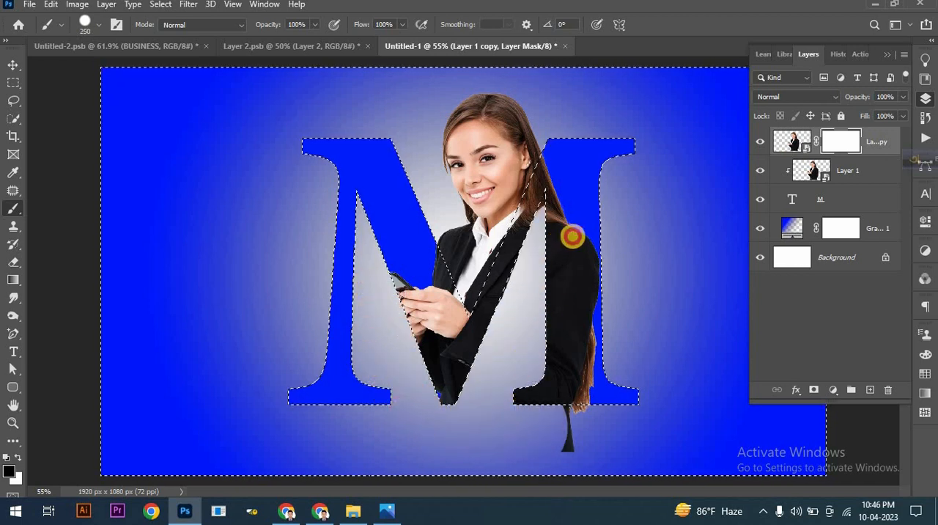
mouse_move(651, 430)
mouse_down()
mouse_move(606, 389)
mouse_move(624, 154)
mouse_up()
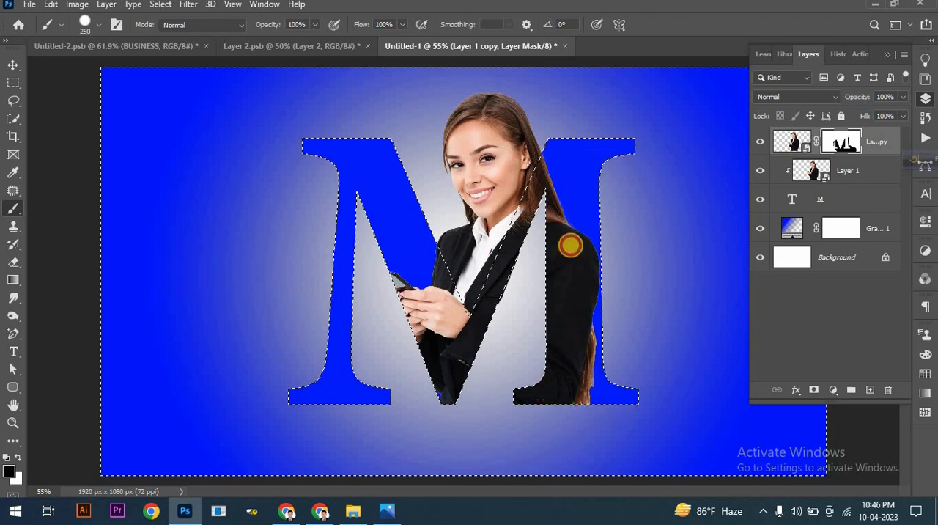
Step: Invert the selection back to the letter M, paint the mask black over the woman's body inside it, and deselect
click(158, 6)
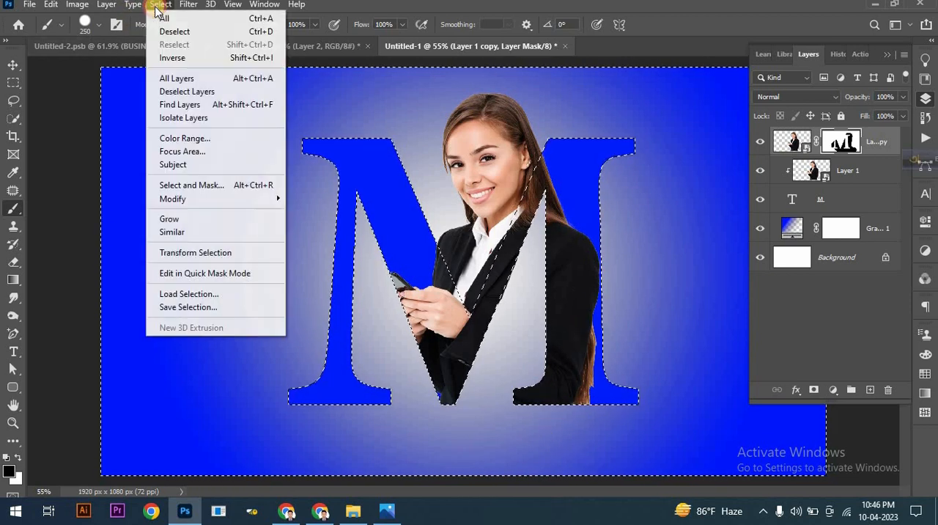
click(159, 58)
mouse_move(339, 246)
mouse_down()
mouse_move(383, 298)
mouse_move(399, 283)
mouse_move(430, 327)
mouse_move(535, 204)
mouse_move(552, 157)
mouse_move(342, 375)
mouse_move(468, 360)
mouse_move(570, 378)
mouse_up()
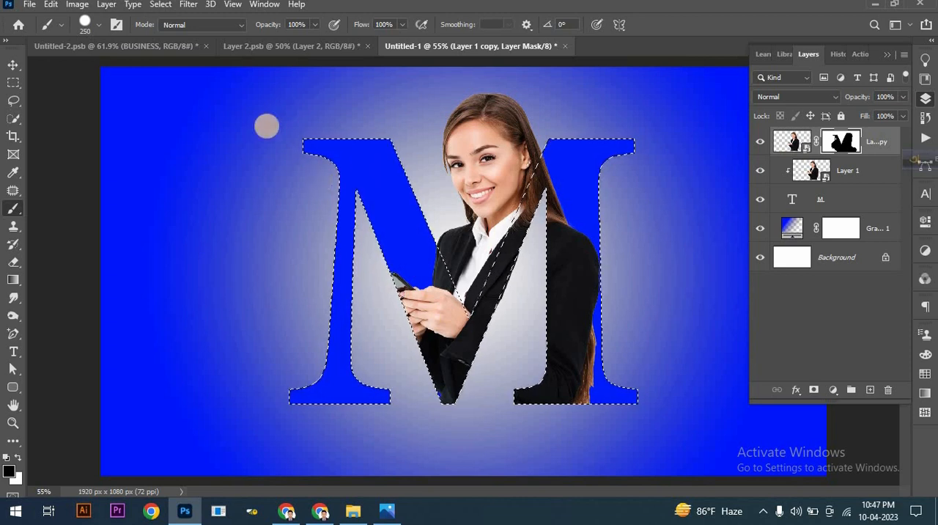
click(168, 6)
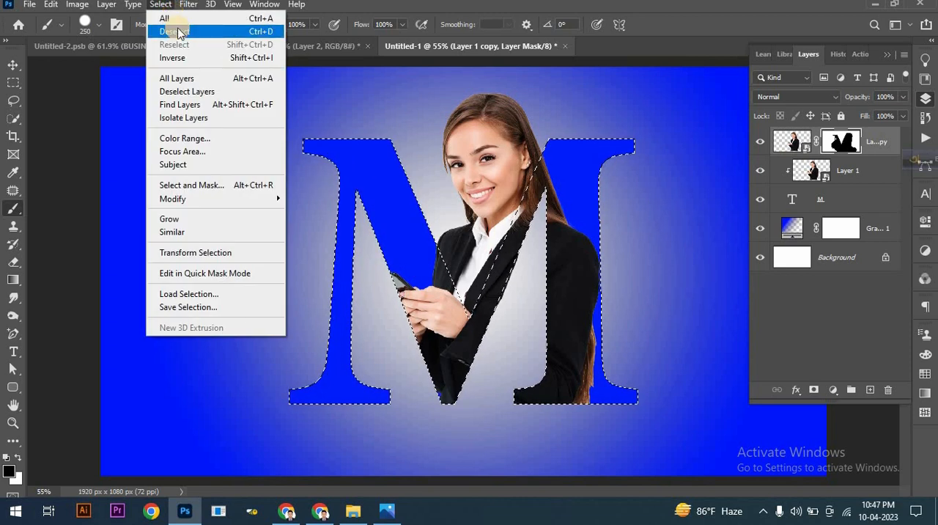
click(178, 33)
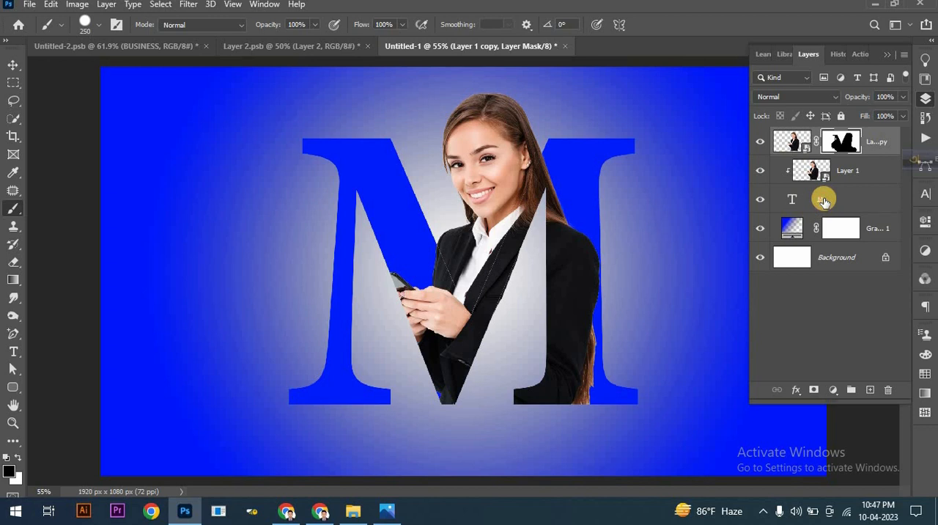
Step: Add a white 6 px outside stroke to the letter M layer
click(824, 201)
click(797, 391)
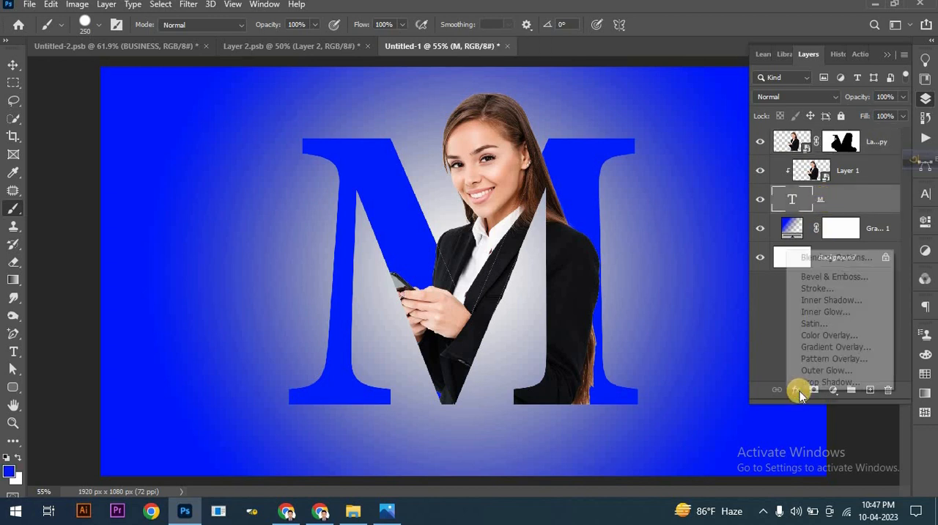
click(823, 257)
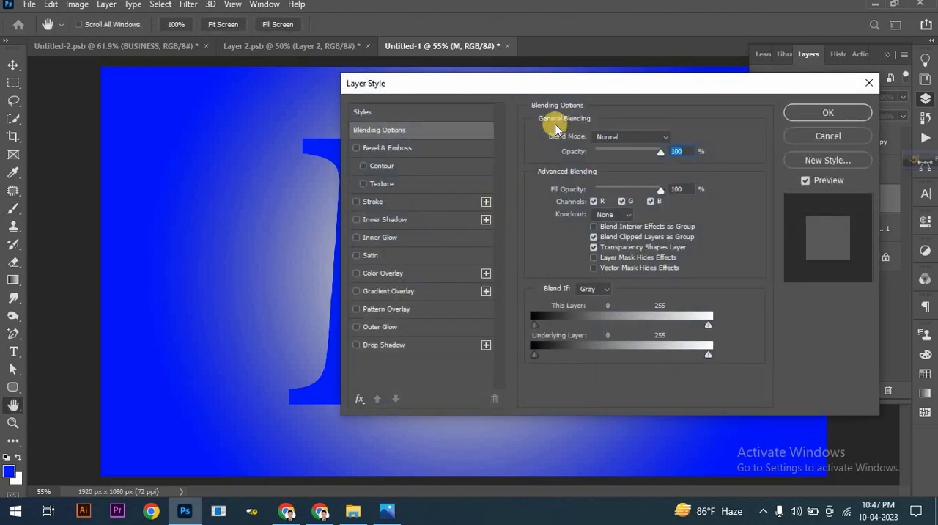
drag(665, 91, 699, 95)
drag(717, 96, 701, 93)
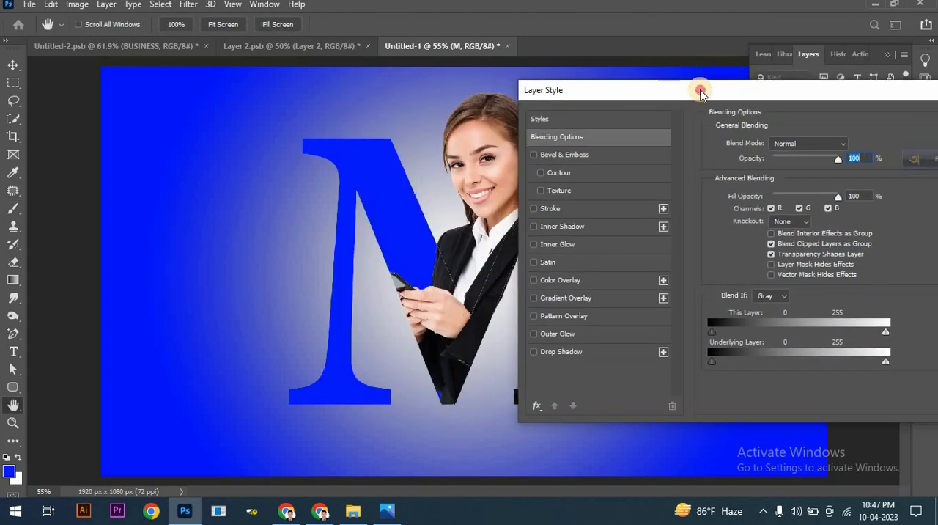
click(552, 209)
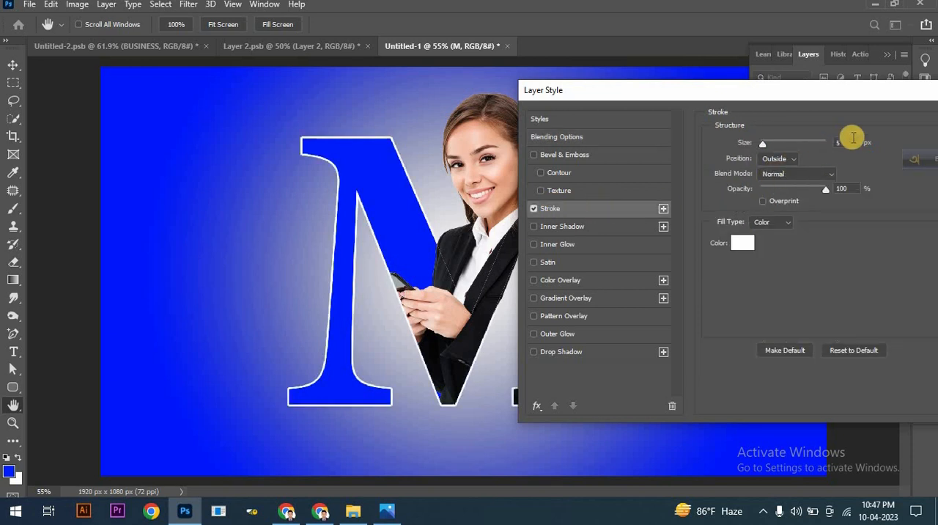
key(Up)
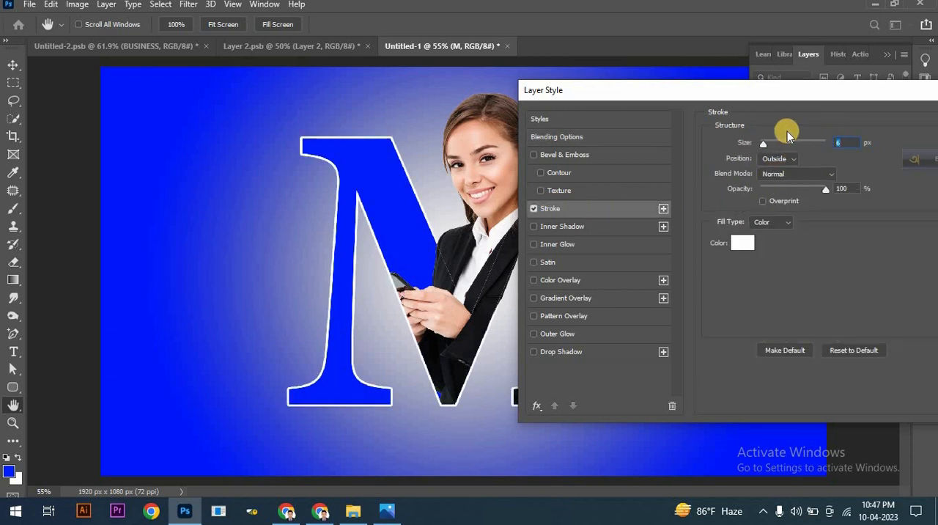
Step: Add a black inner shadow to the letter M with Multiply blending, 100% opacity and 33 px distance
click(559, 228)
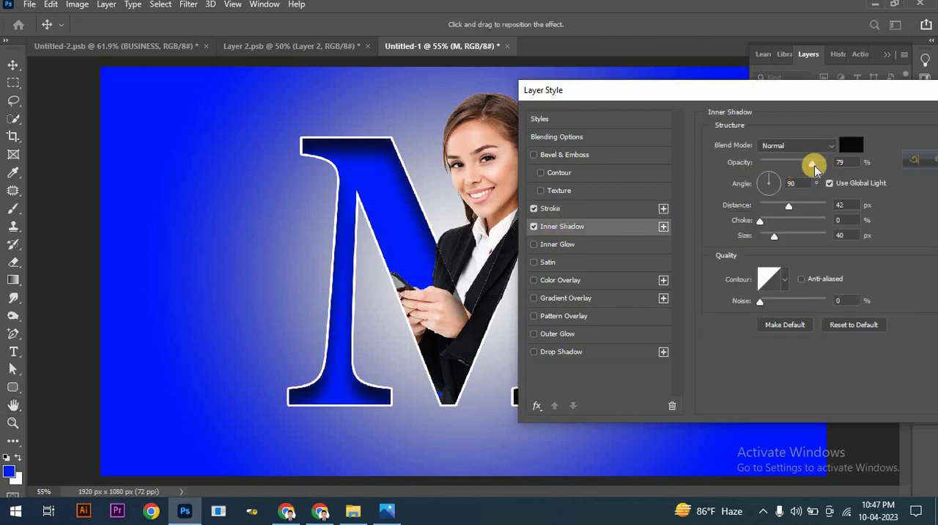
drag(814, 166, 830, 168)
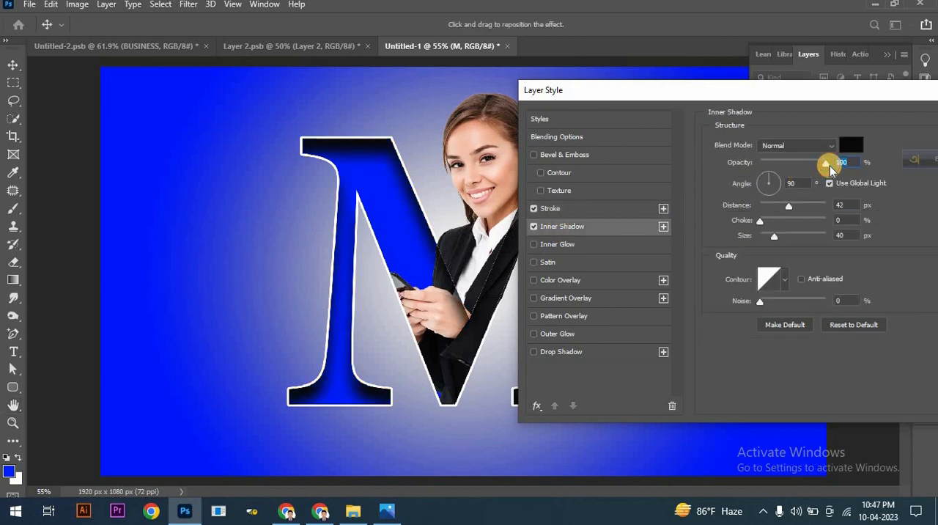
click(810, 145)
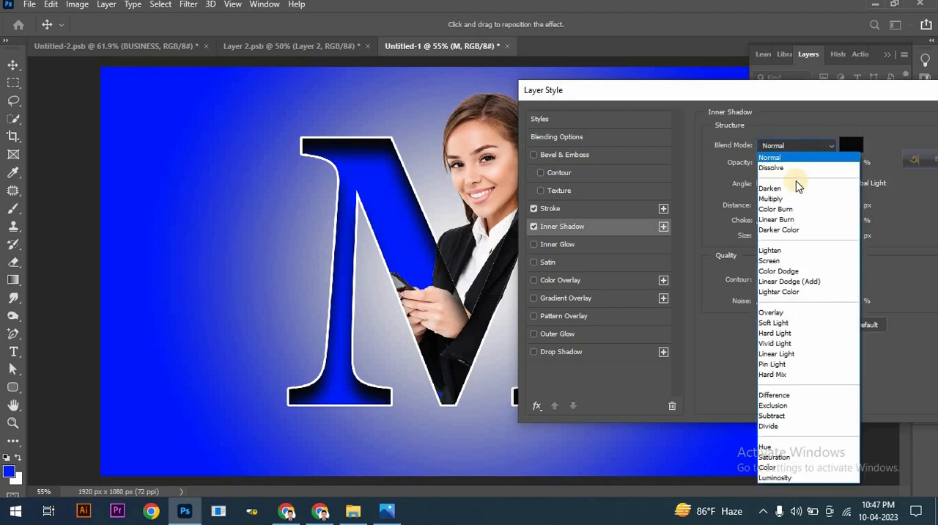
click(795, 199)
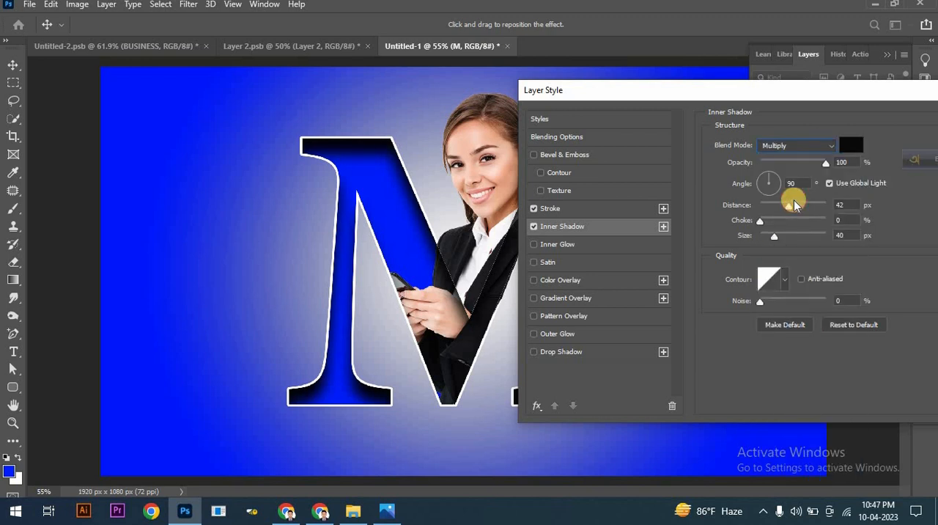
double_click(842, 204)
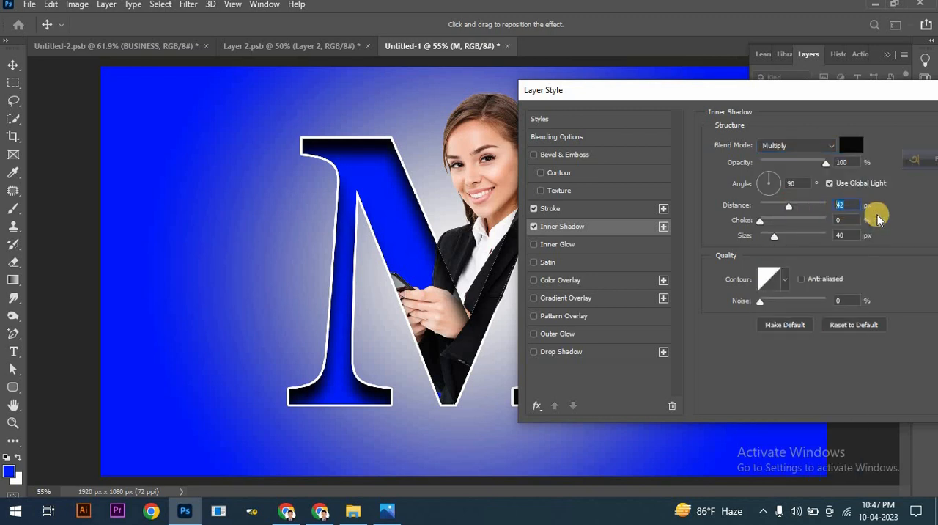
text(33)
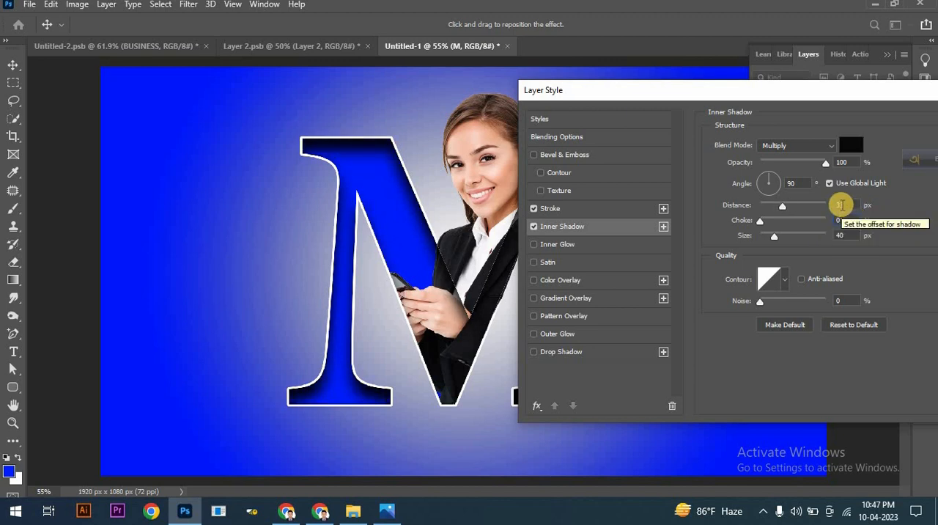
Step: Set the letter M's inner shadow to a 33° angle, 14 px distance and 13 px size, and apply the layer style
double_click(793, 183)
text(33)
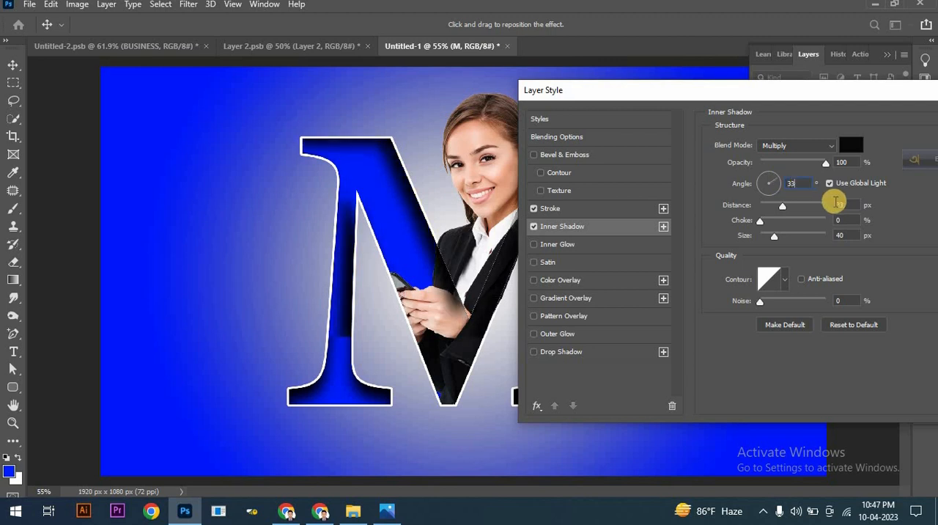
click(836, 204)
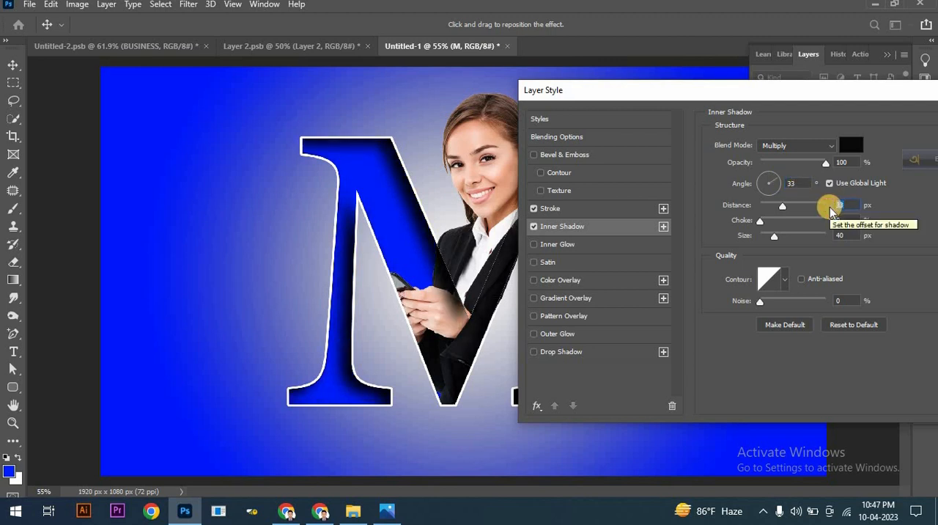
text(14)
click(836, 234)
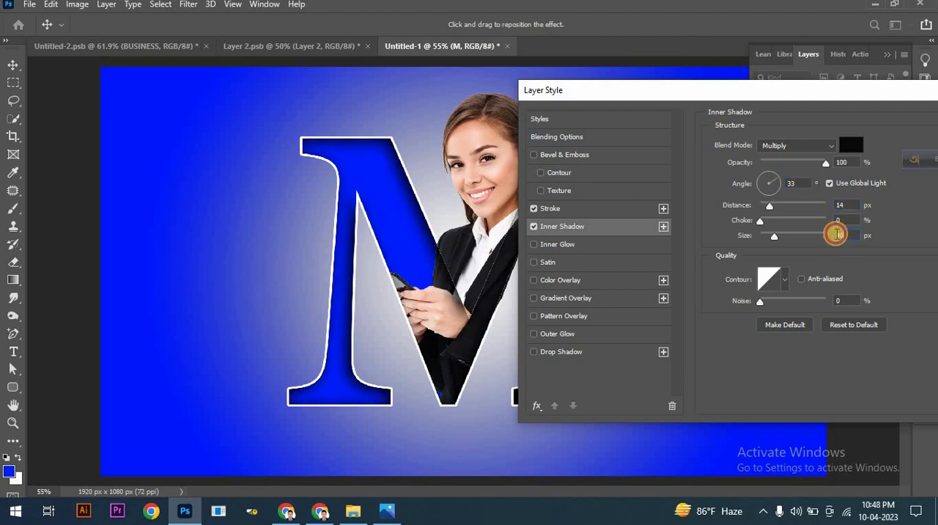
text(15)
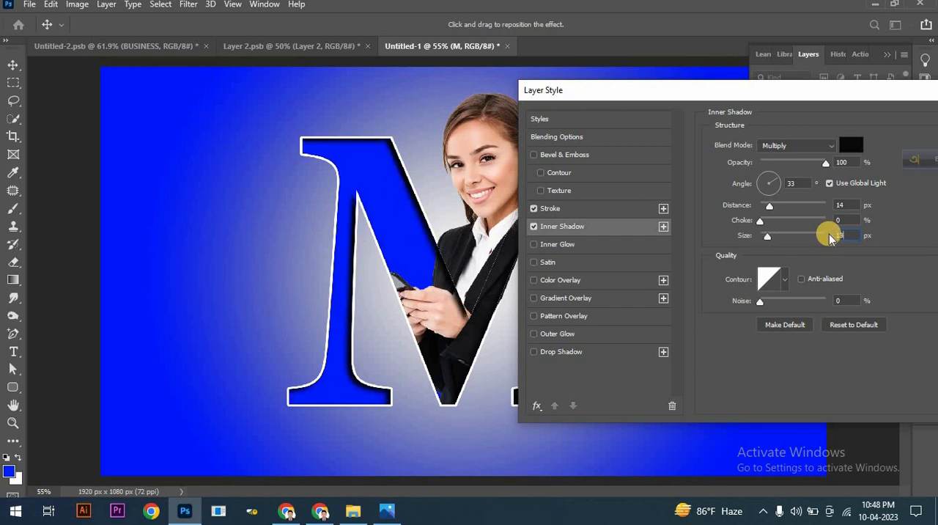
drag(701, 94, 561, 100)
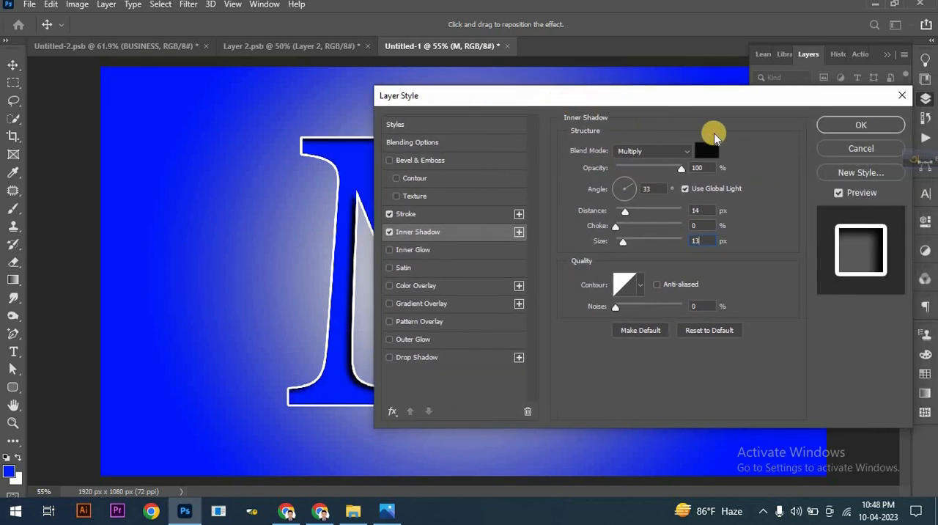
click(836, 126)
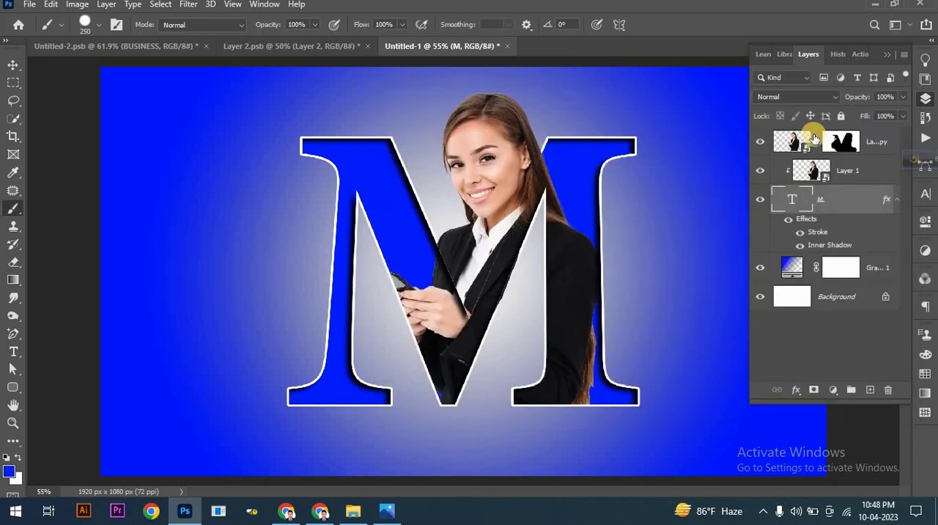
Step: Add a new layer above the woman's masked copy and name it "shadow"
click(877, 144)
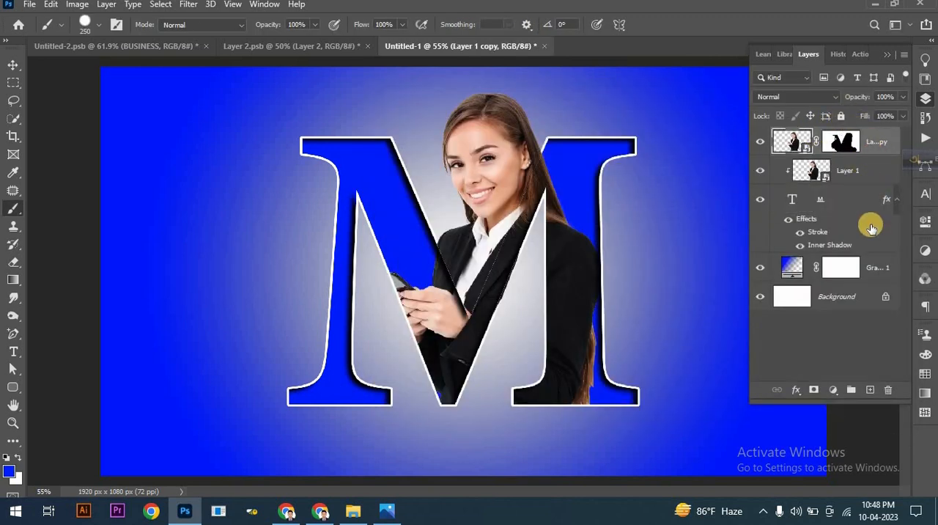
click(871, 391)
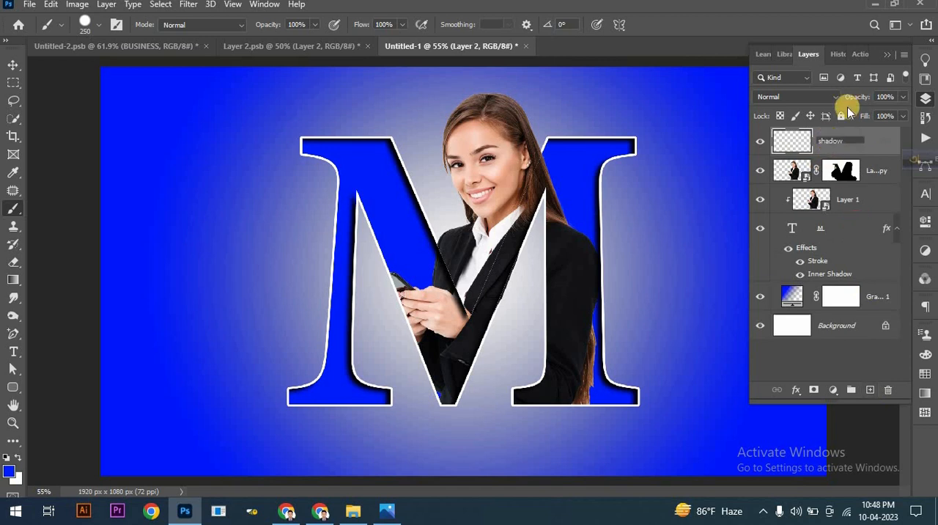
click(888, 54)
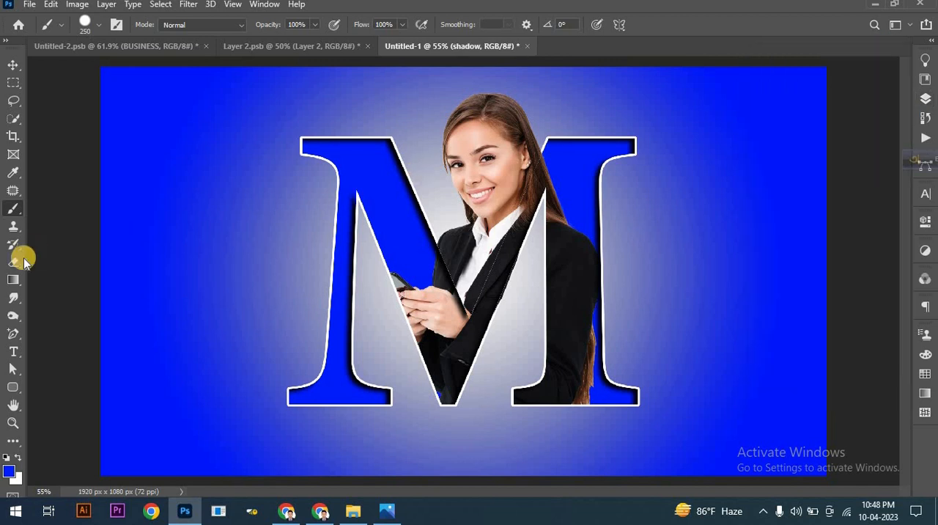
Step: With a black Soft Round brush flattened to a thin ellipse and enlarged to 2000 px, paint one ground shadow below the letter M
click(6, 212)
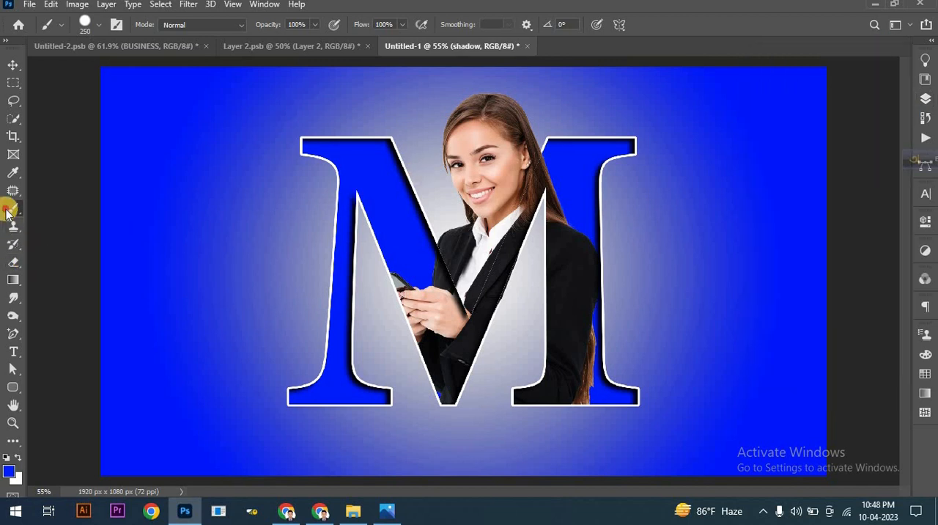
click(7, 456)
right_click(428, 437)
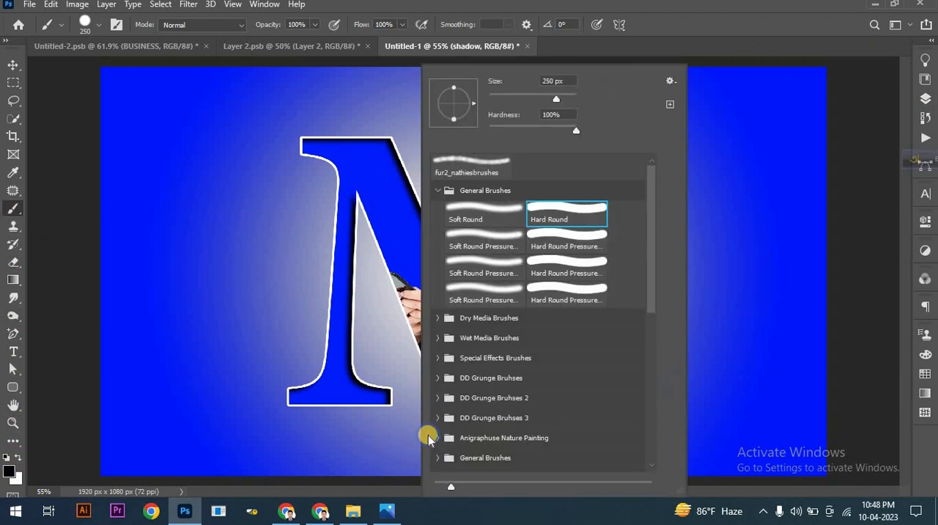
click(485, 212)
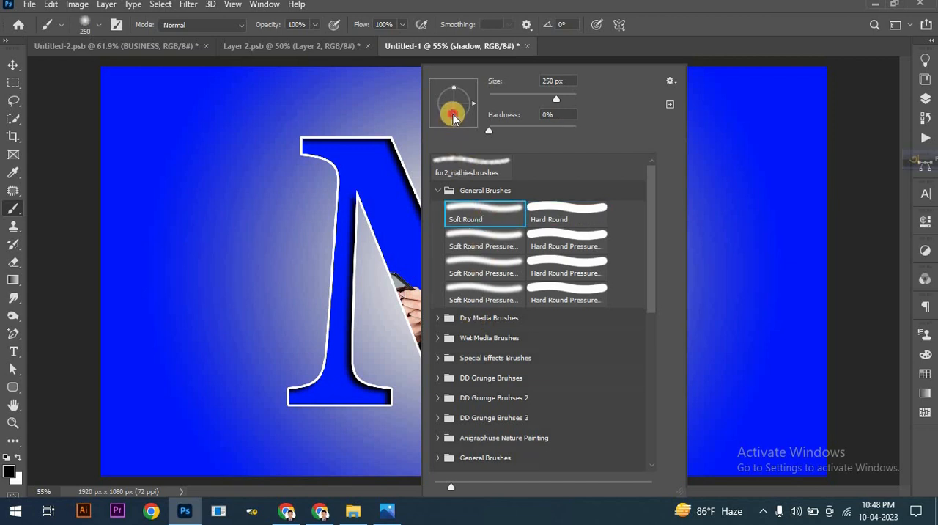
drag(455, 119, 455, 105)
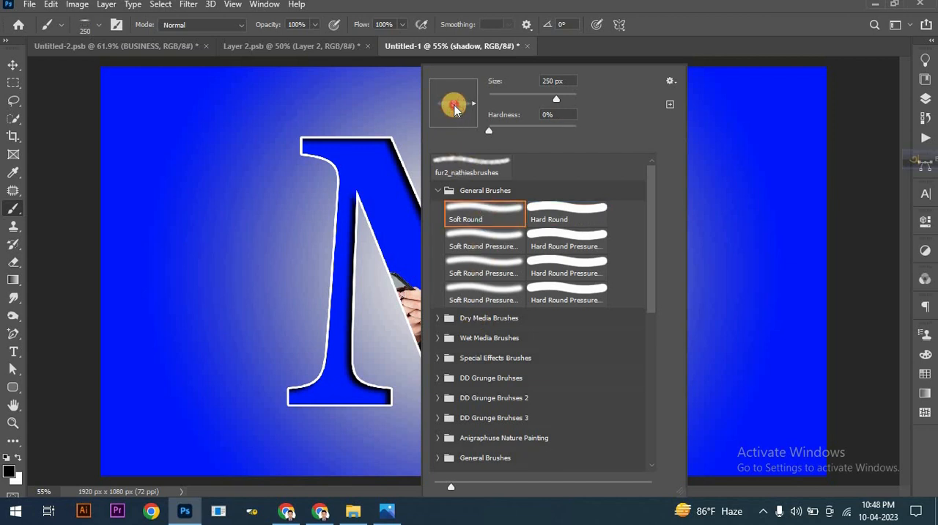
click(520, 8)
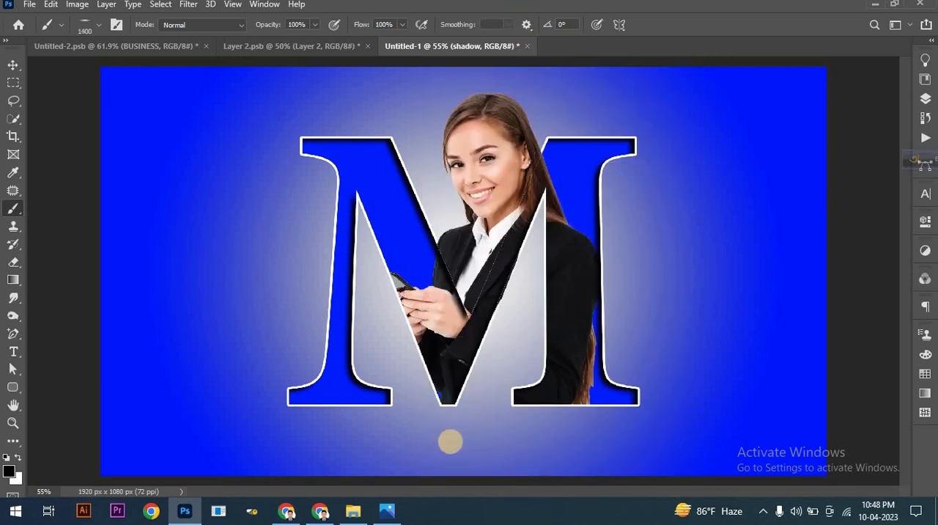
key(bracketright)
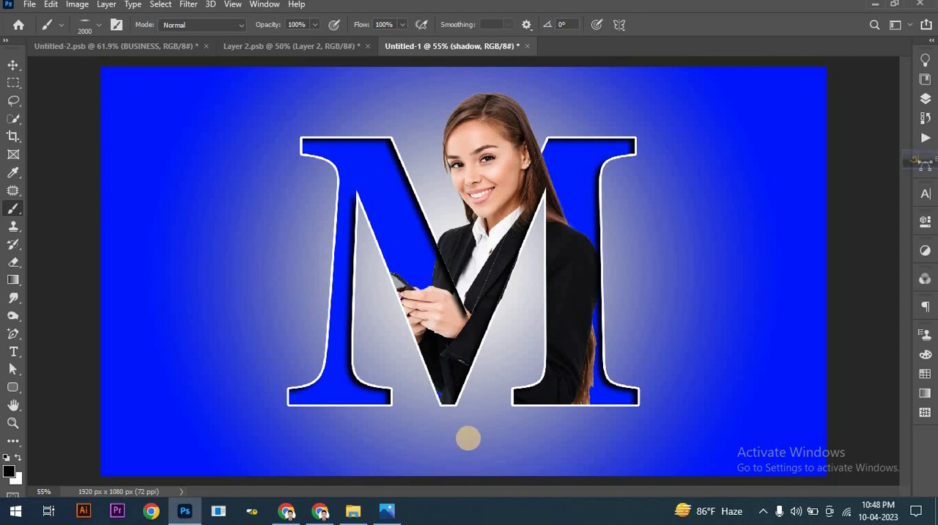
click(474, 437)
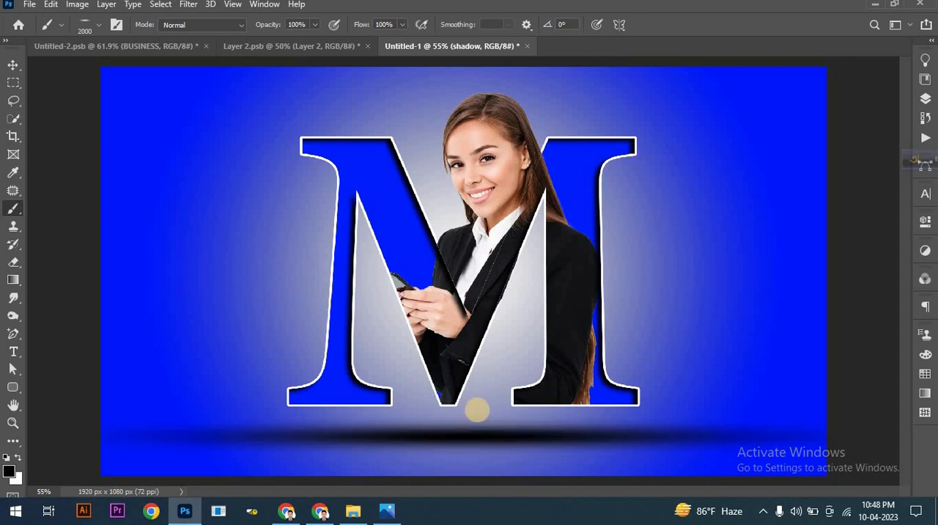
Step: Reduce the shadow layer's opacity to 80%
click(922, 101)
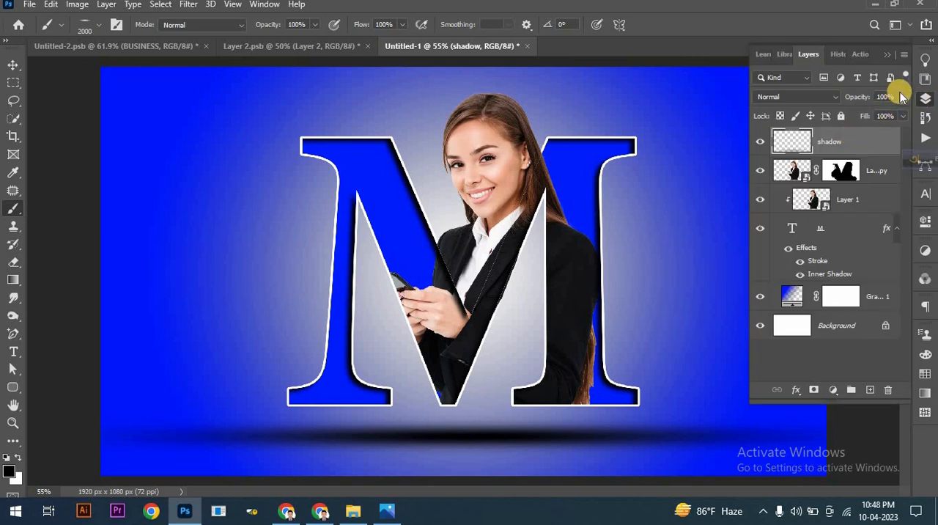
click(902, 98)
drag(894, 114, 893, 115)
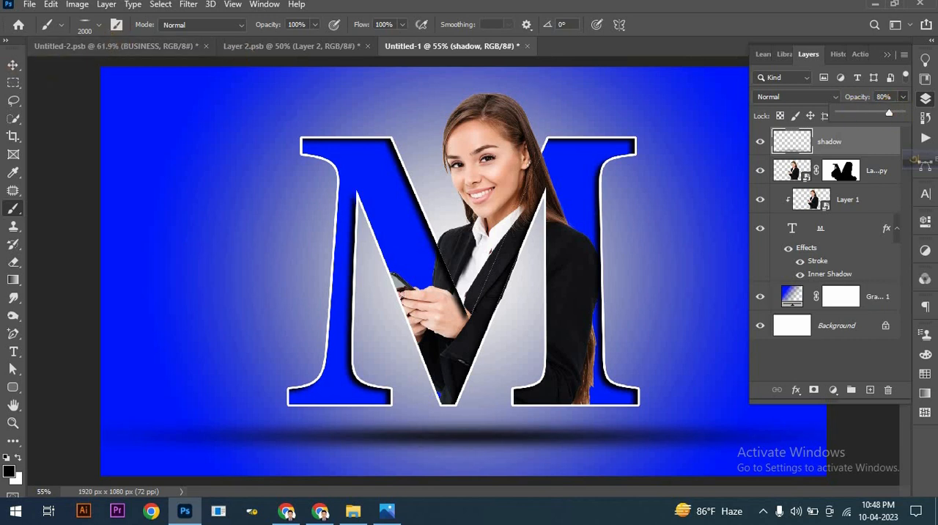
click(9, 67)
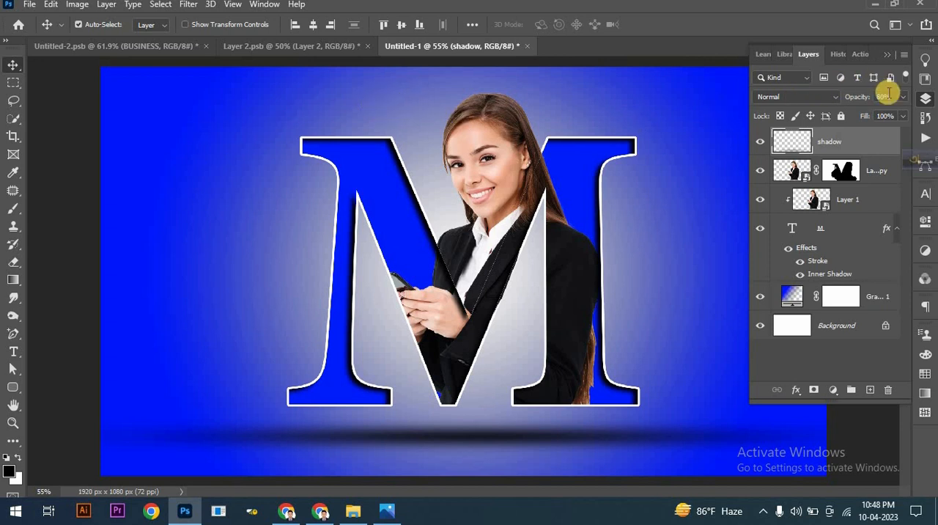
Step: Add a new layer above the shadow layer and name it "text"
click(870, 390)
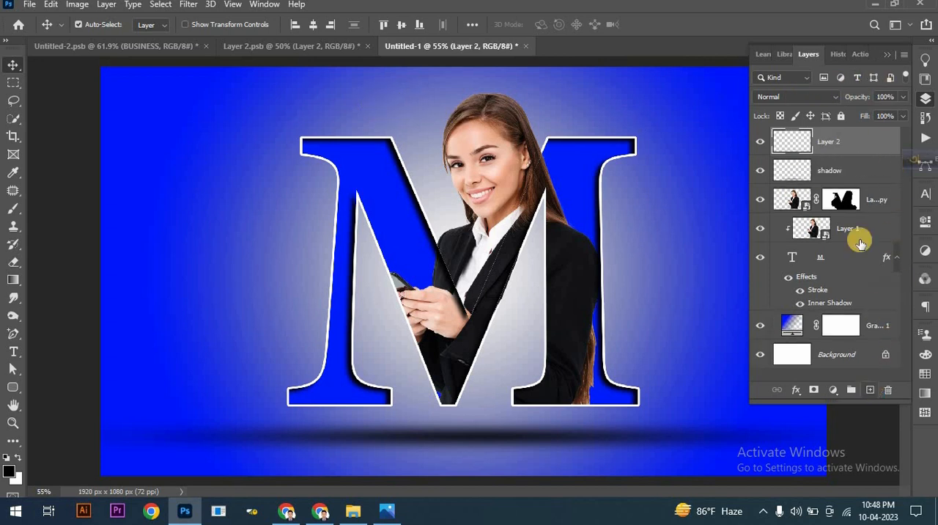
double_click(824, 141)
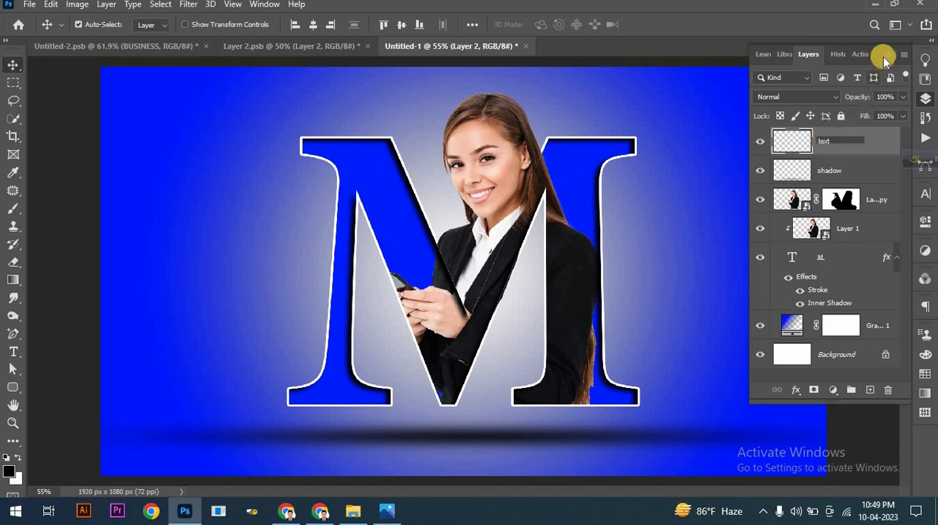
key(Return)
click(847, 77)
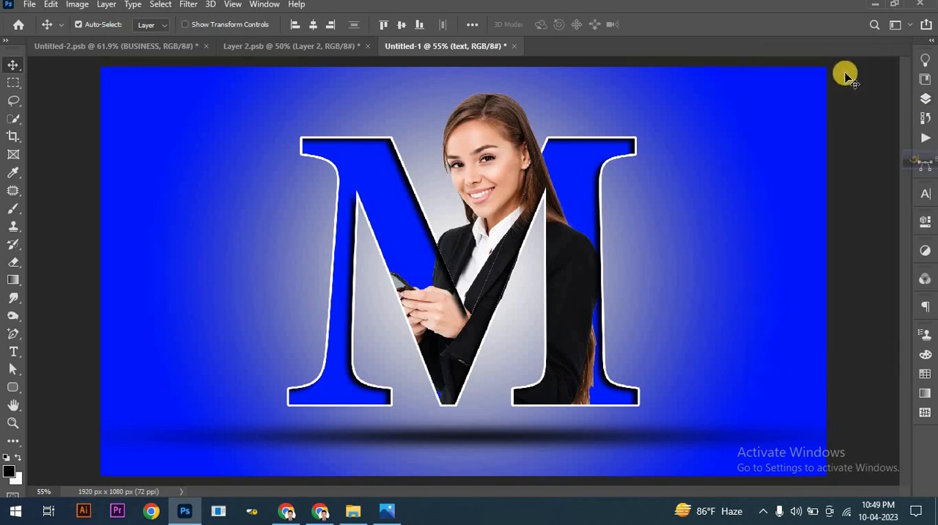
Step: Set up the Type tool with the Bebas Neue font at 72 pt in white
click(12, 355)
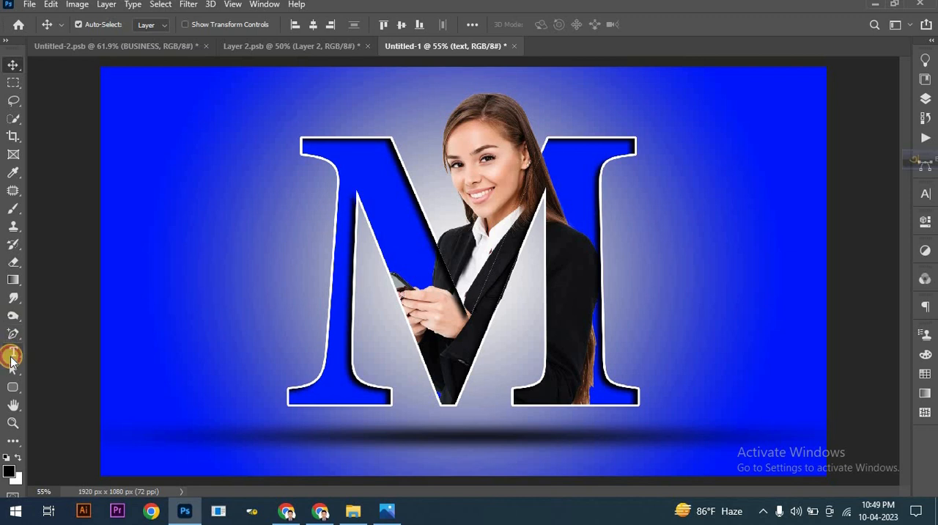
click(142, 24)
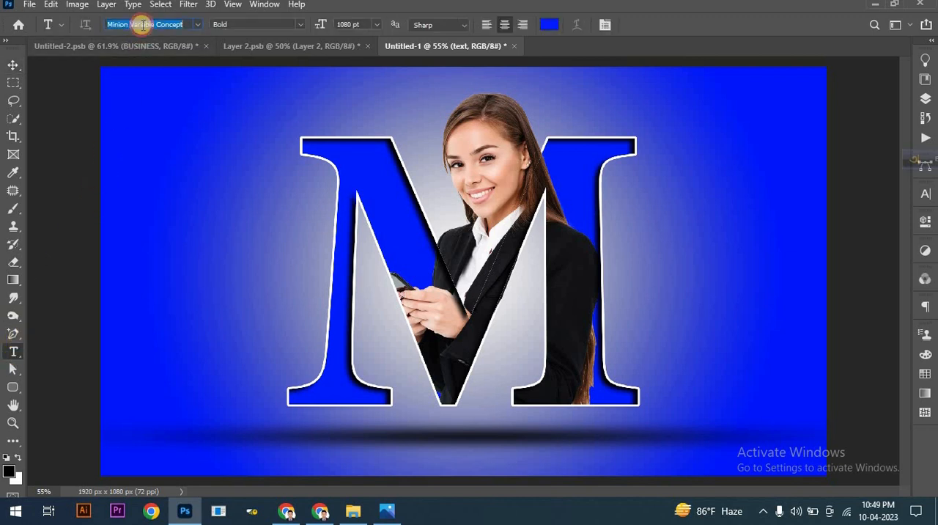
text(bebas)
click(171, 83)
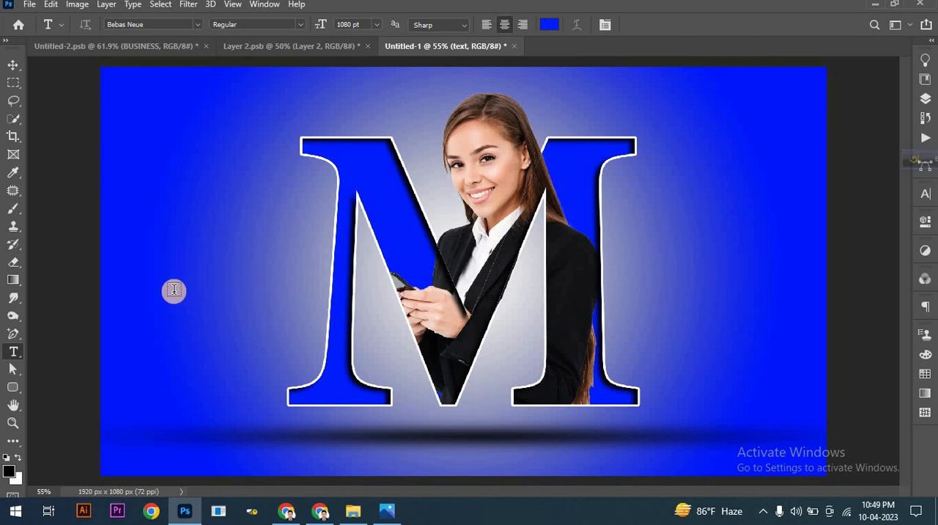
click(376, 24)
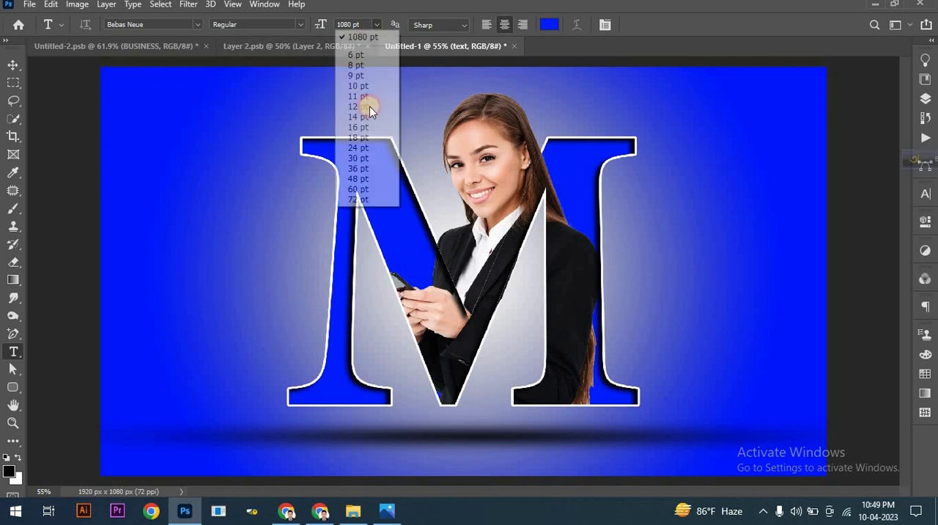
click(359, 200)
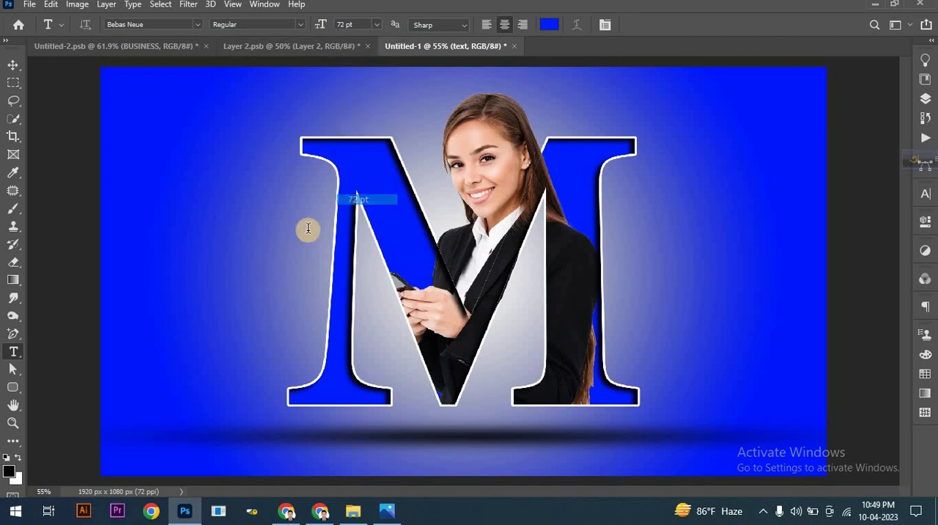
click(550, 25)
click(573, 258)
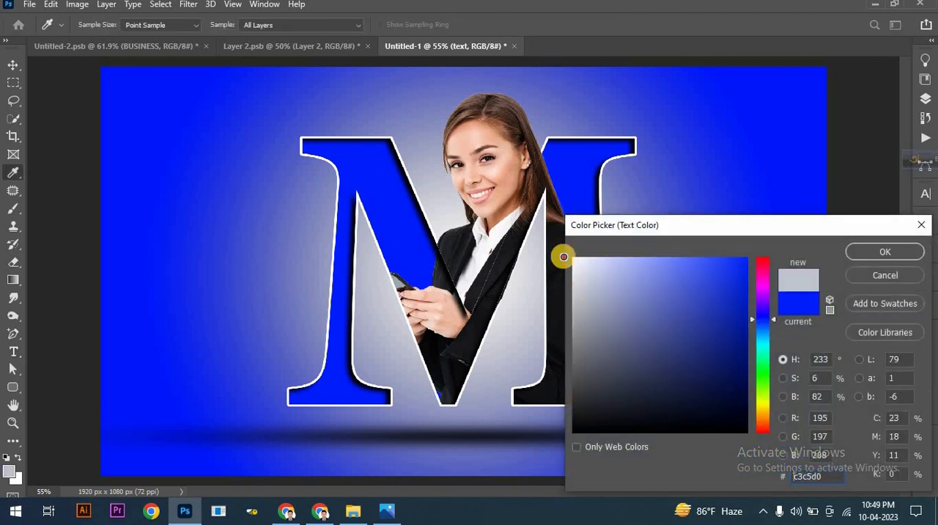
click(880, 253)
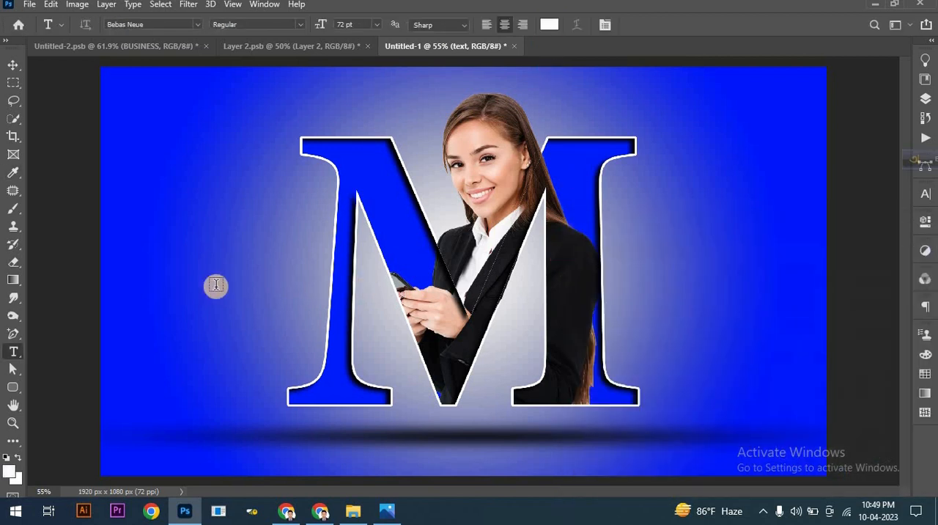
Step: Add the text "BUSINESS" on the blue background to the left of the letter M
click(153, 302)
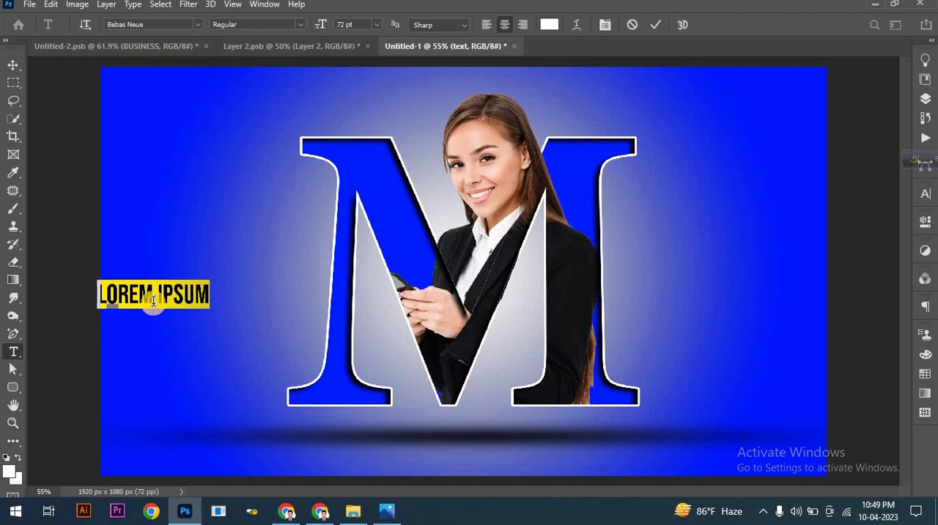
text(BU)
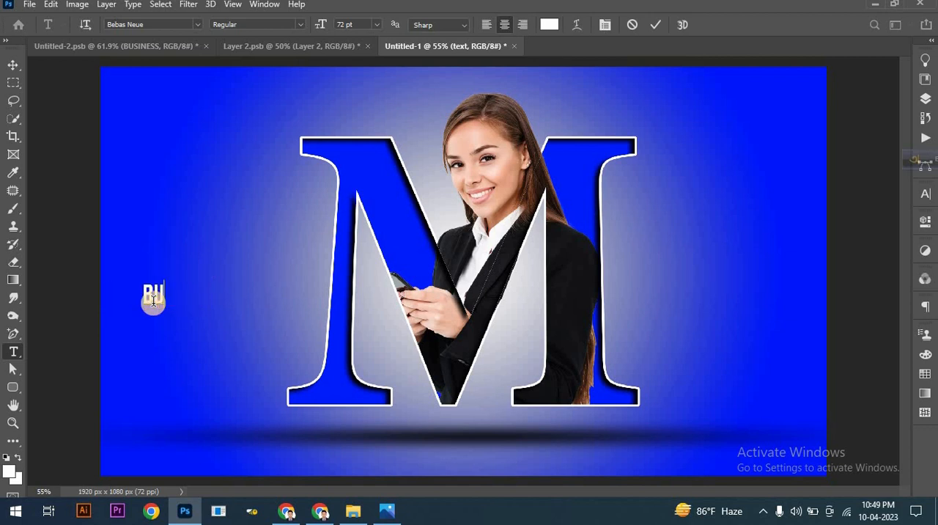
text(SINESS)
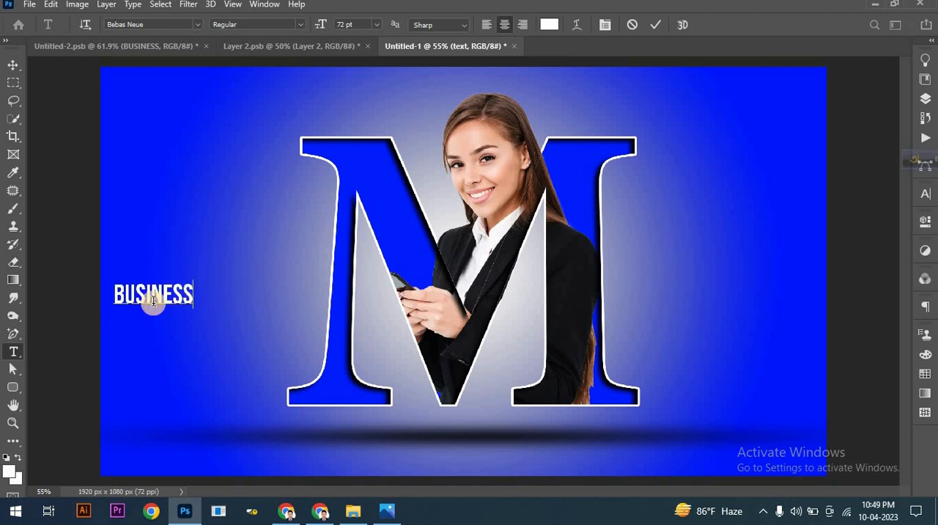
click(656, 26)
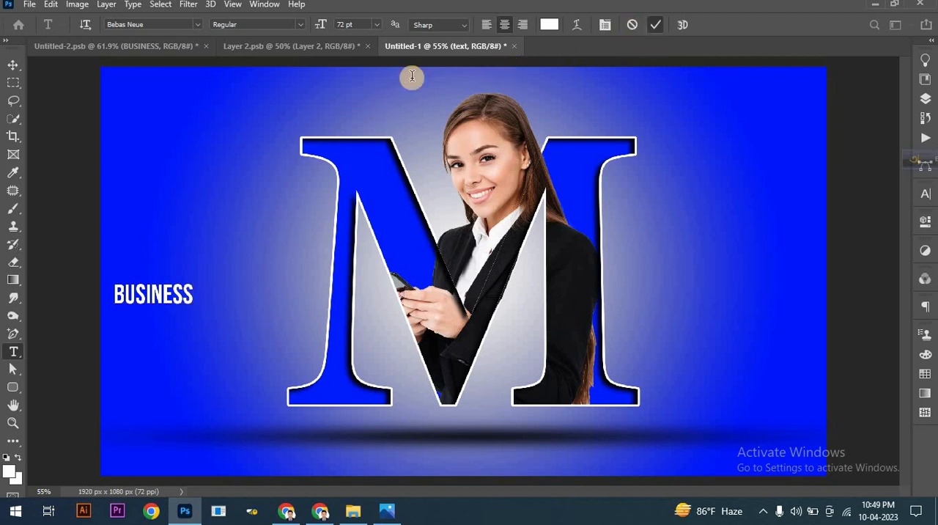
Step: Scale the BUSINESS text up to about 236% beside the letter M and center it vertically on the canvas
click(13, 64)
click(157, 291)
key(ctrl+t)
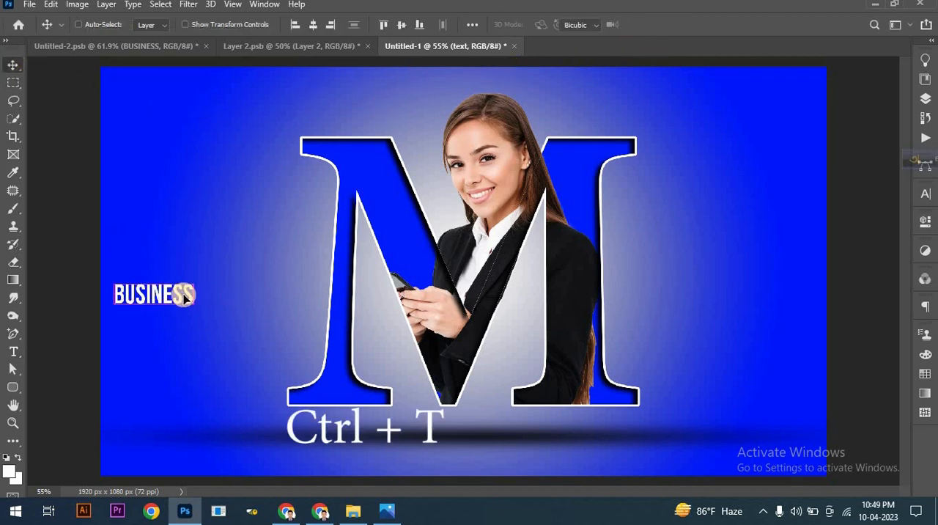
drag(195, 294, 293, 300)
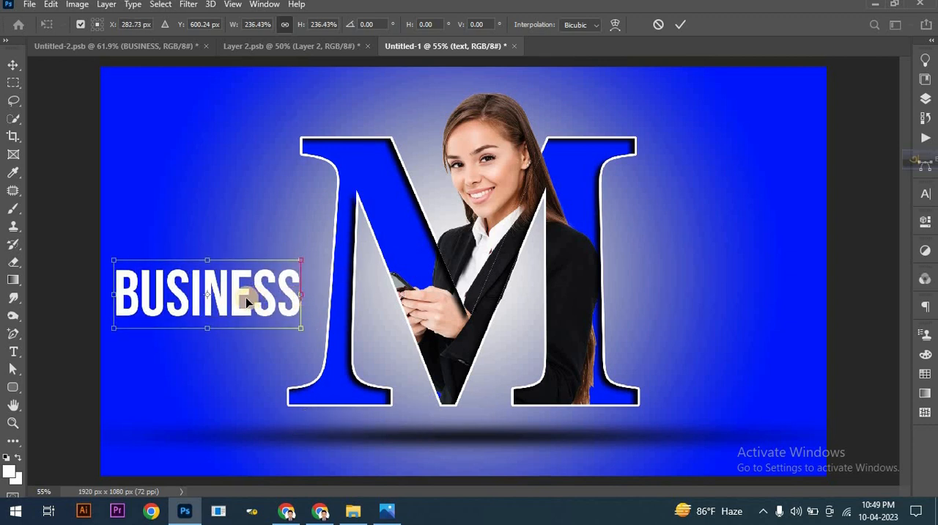
drag(239, 291, 245, 245)
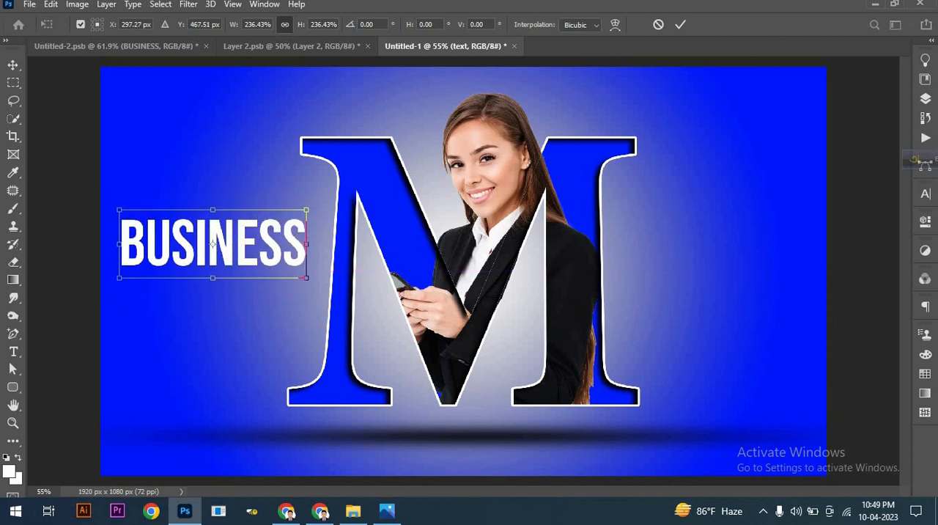
click(13, 66)
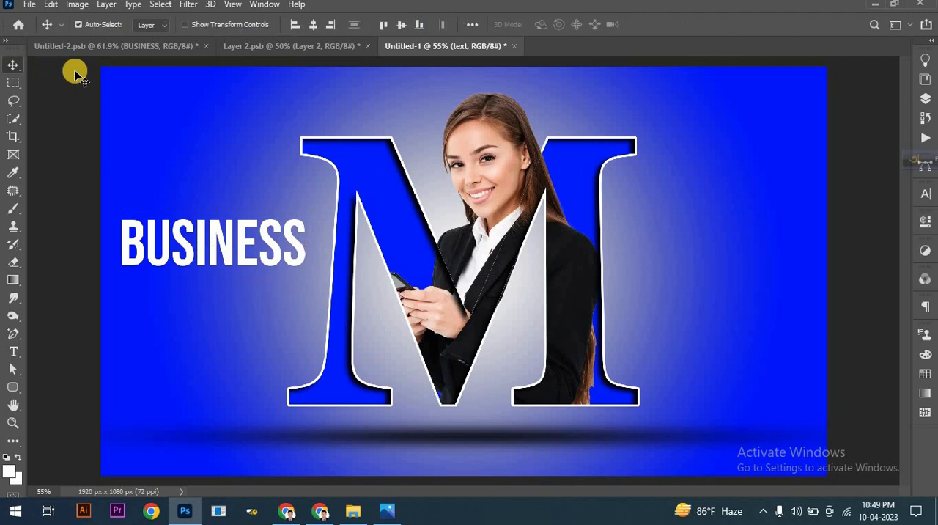
click(405, 25)
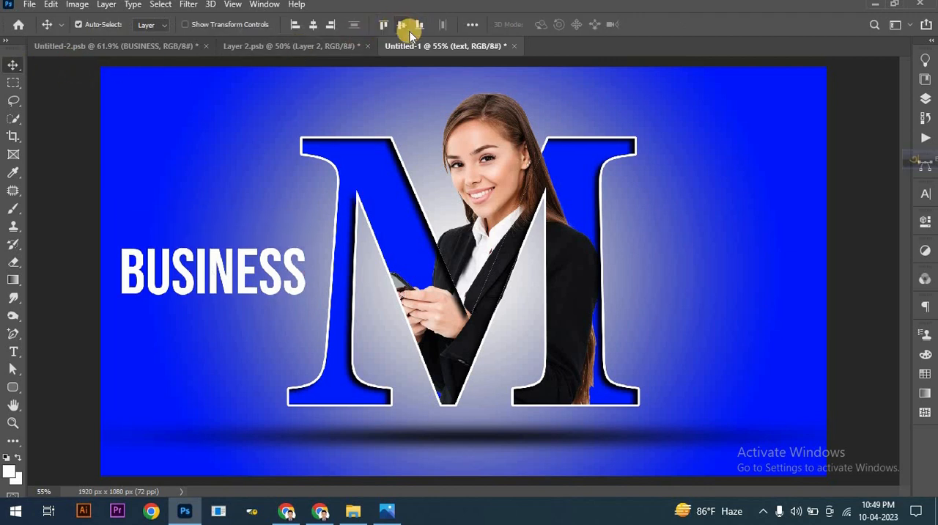
Step: Duplicate the text layer and move the copy to the right side of the letter M, level with the original
click(922, 105)
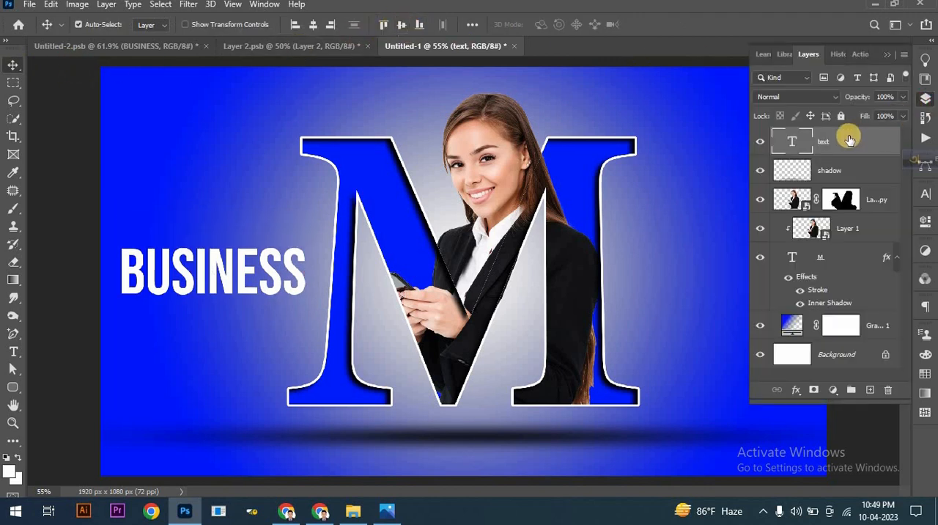
drag(849, 136, 872, 388)
click(885, 57)
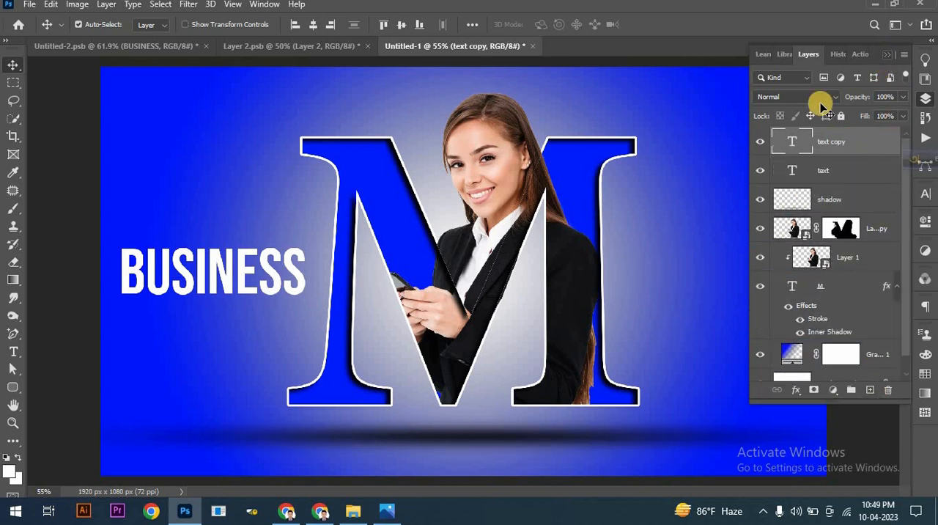
drag(301, 273, 780, 272)
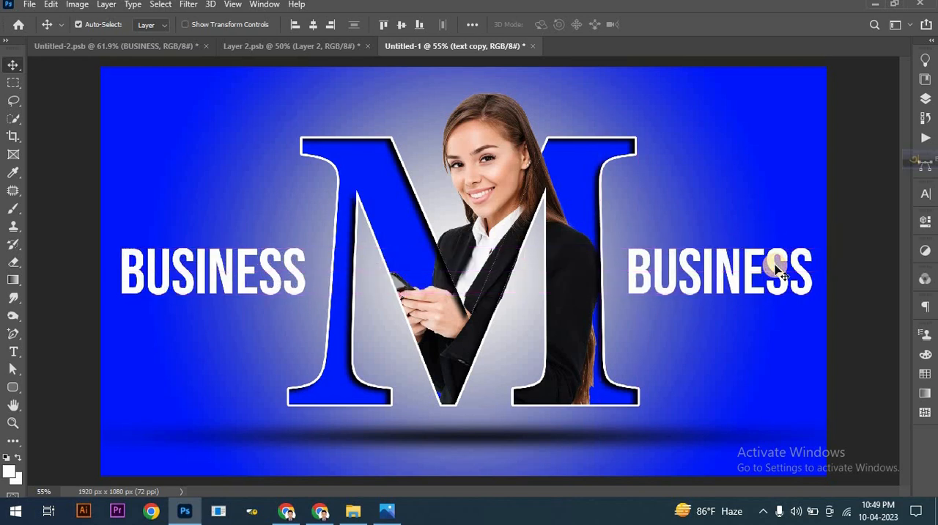
Step: Change the copied text to "OWNER" and shift it slightly farther right from the letter M
double_click(778, 269)
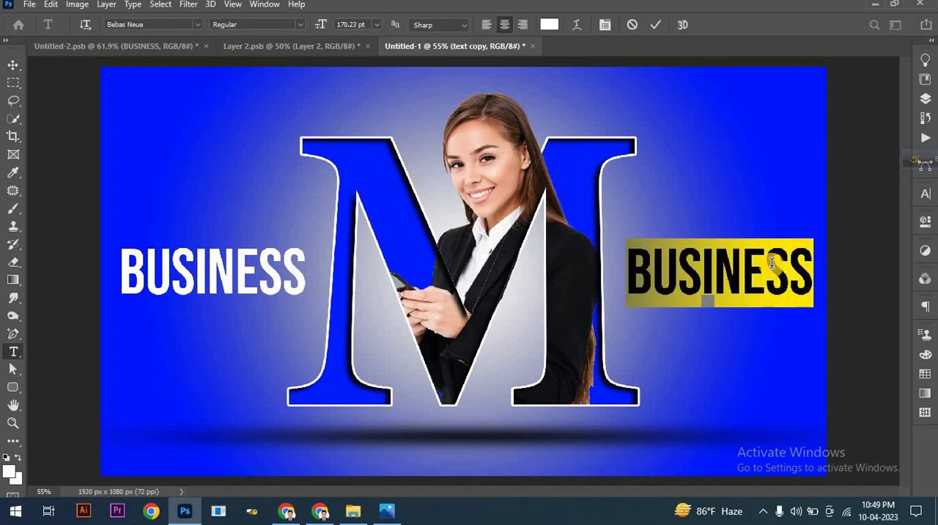
text(OWNER)
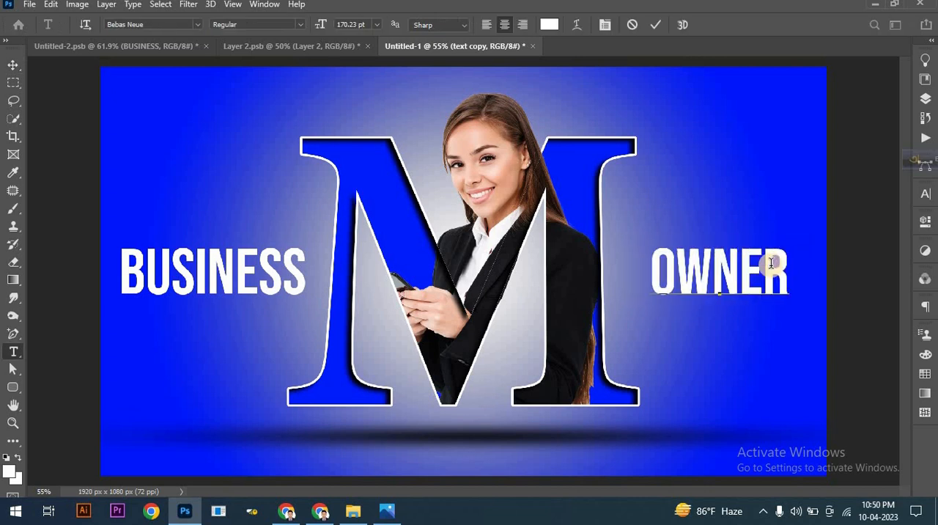
click(657, 25)
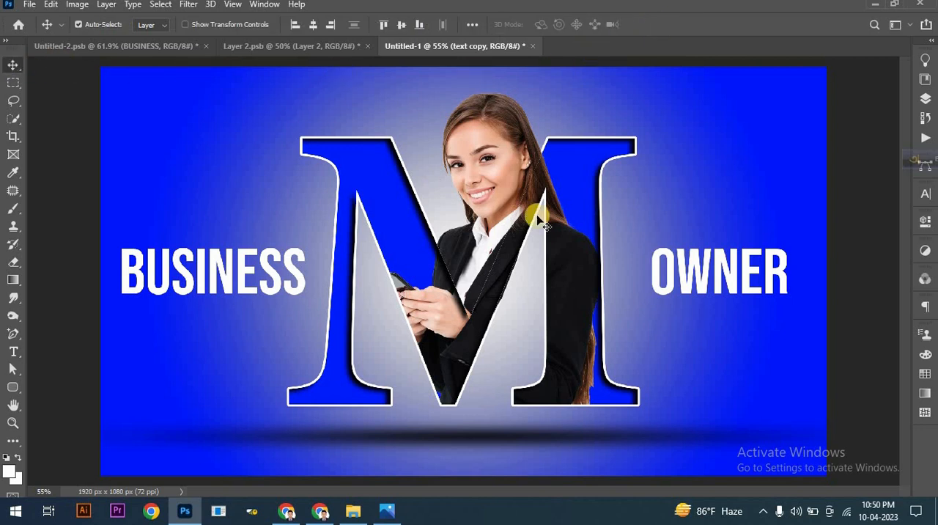
drag(734, 286, 749, 290)
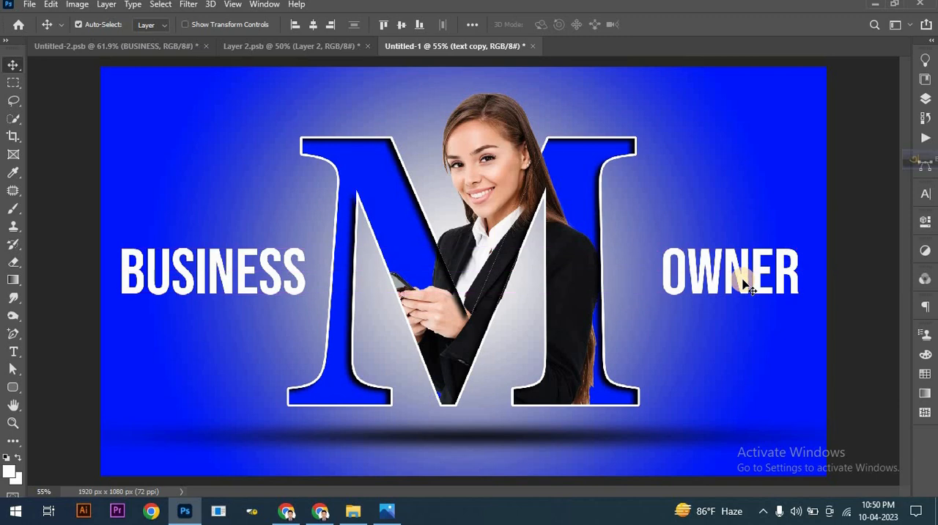